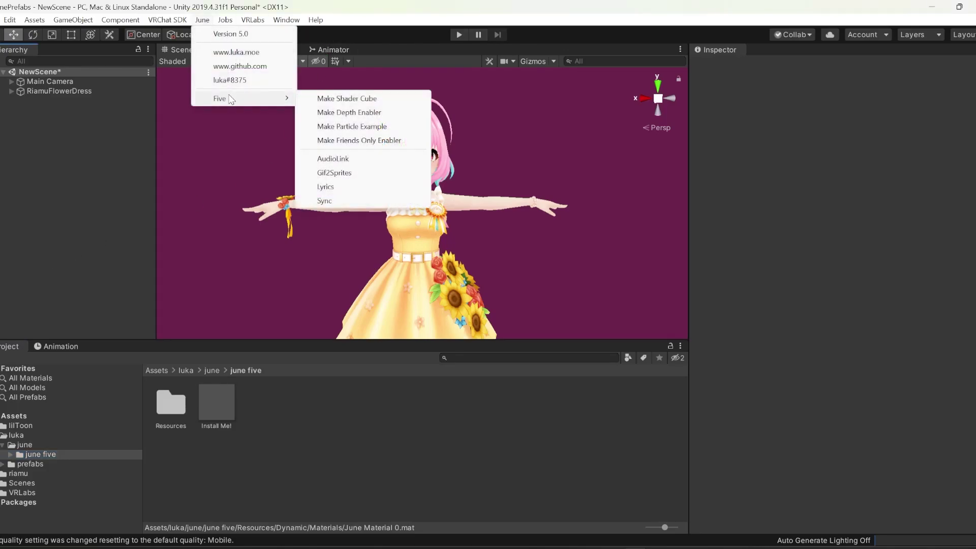
Step: Create a June shader cube and enable the Outlines module in its material
click(344, 98)
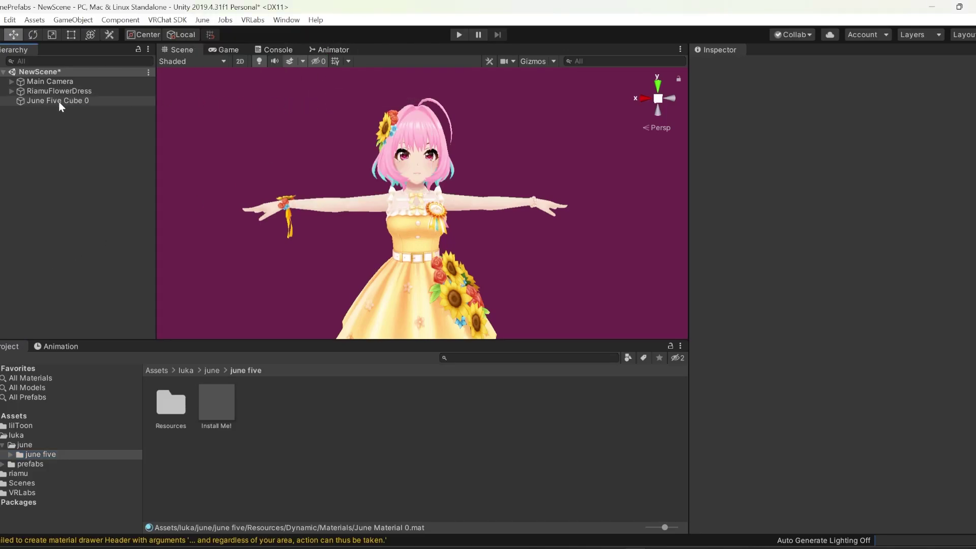
click(59, 101)
click(733, 334)
scroll(733, 333, down, 20)
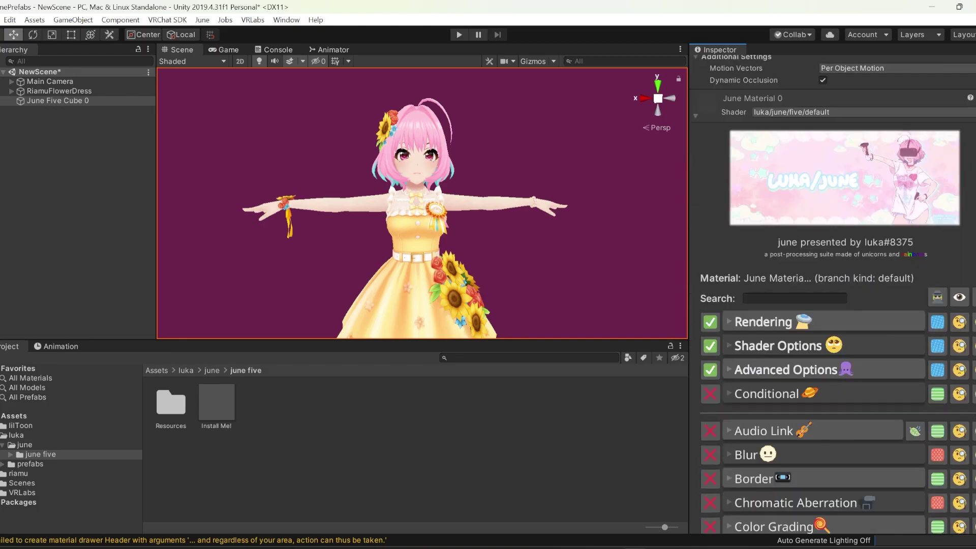
scroll(837, 295, down, 5)
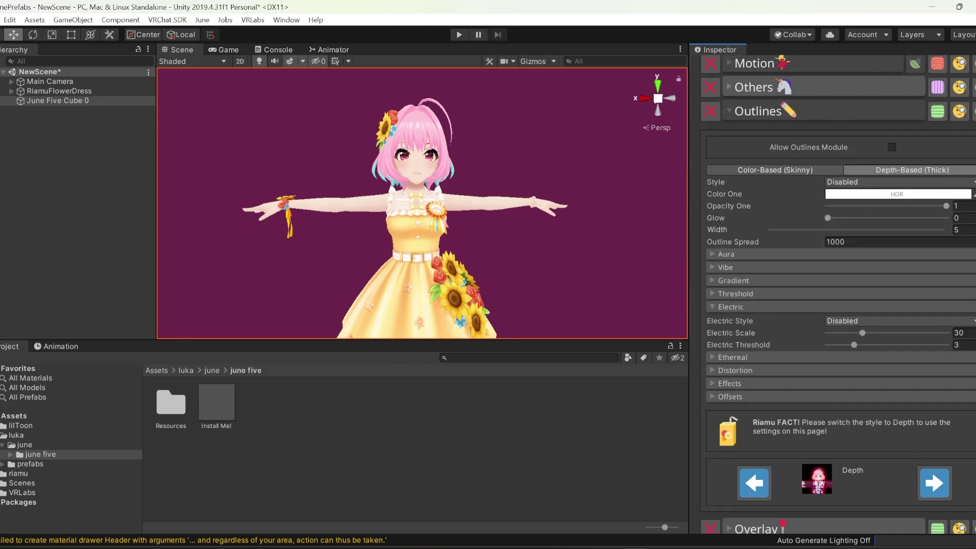
click(823, 307)
click(894, 148)
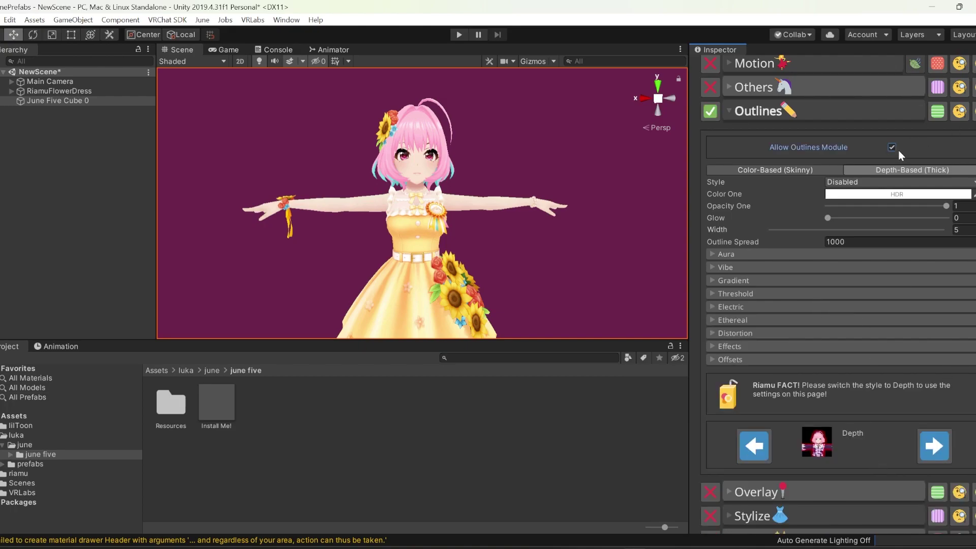
Step: Make a June Depth Enabler and parent it under the June Five Cube 0 object
click(203, 20)
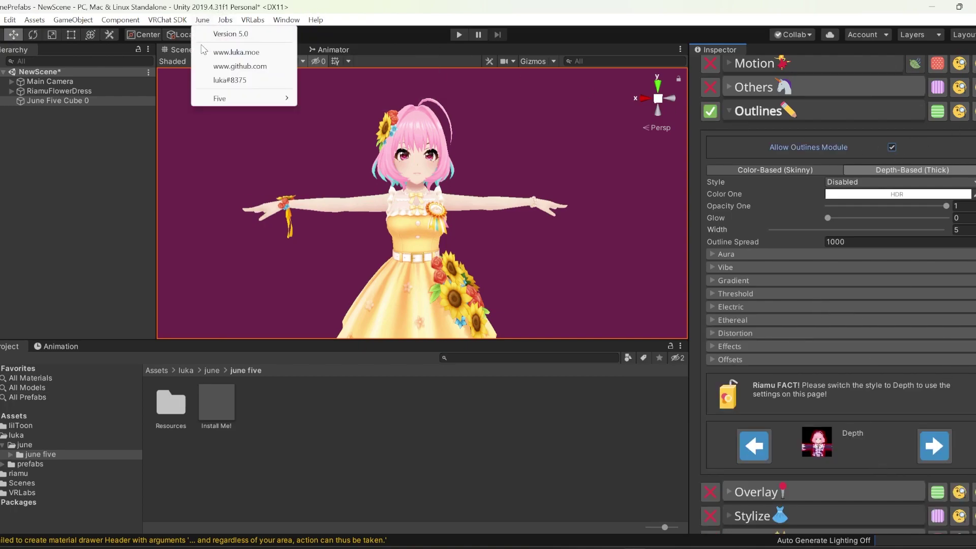
mouse_move(244, 98)
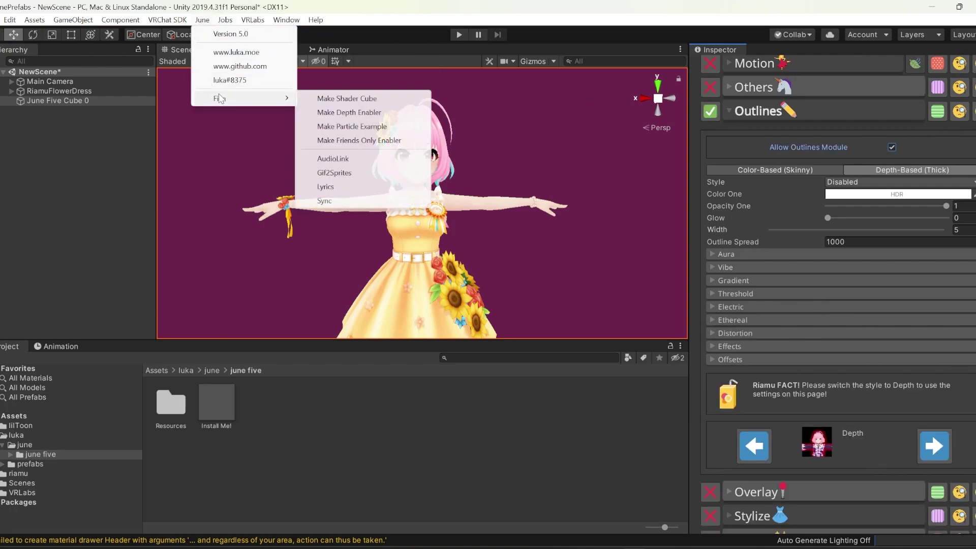
click(351, 112)
mouse_move(46, 82)
mouse_down()
mouse_move(48, 105)
mouse_move(48, 80)
mouse_up()
drag(51, 91, 47, 111)
Step: Set the Style of the cube's depth-based outlines to Depth
click(46, 101)
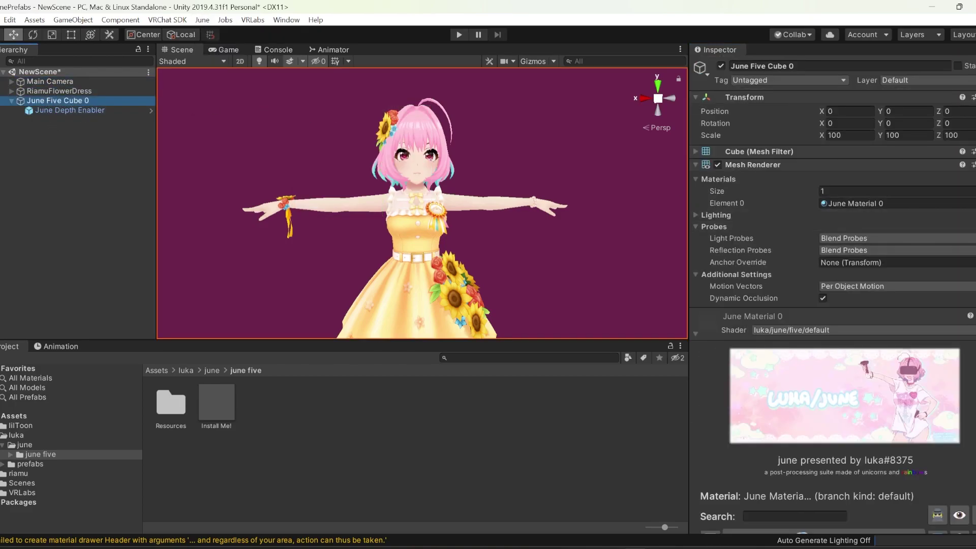
scroll(834, 295, down, 15)
scroll(719, 250, down, 3)
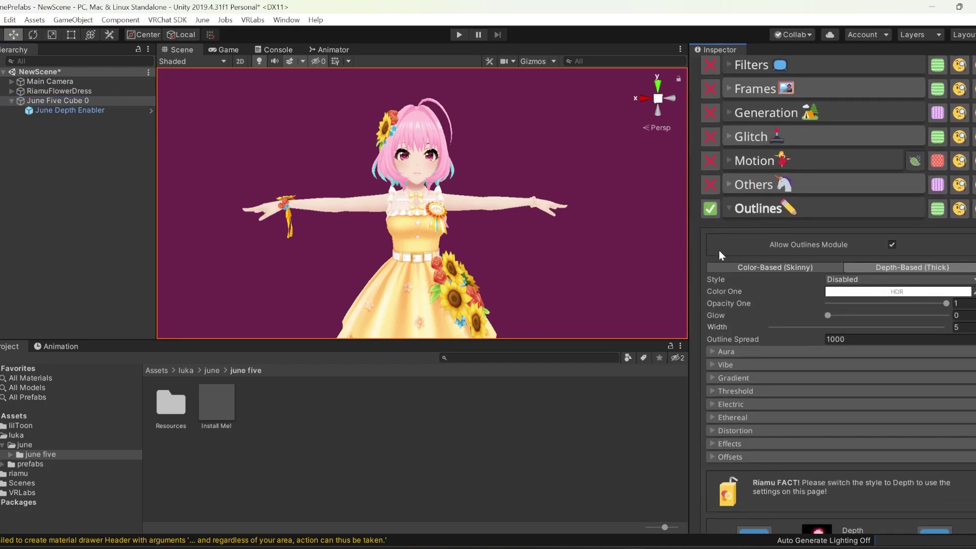
click(847, 279)
click(811, 430)
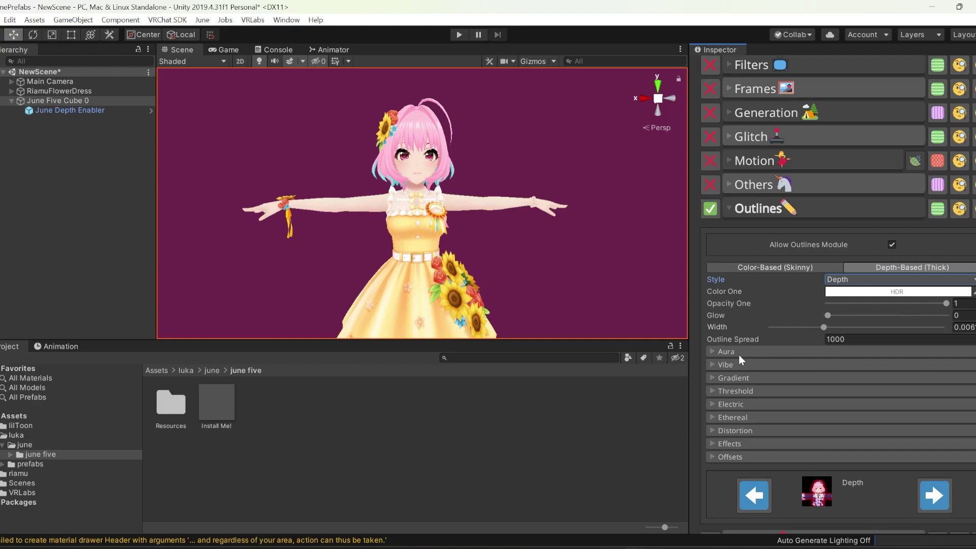
Step: Set the outline's Color One to pure red and lower its Width to 0
click(829, 291)
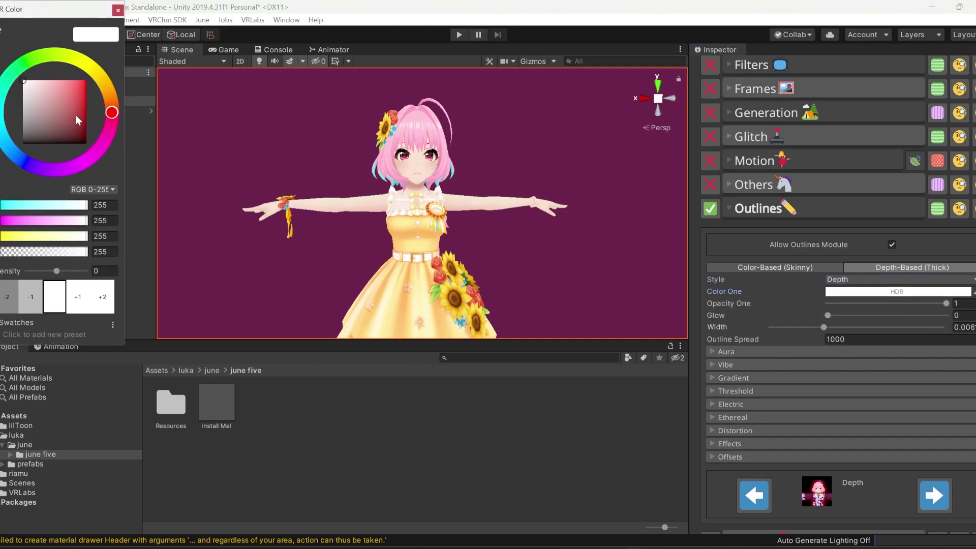
drag(75, 115, 105, 50)
click(578, 266)
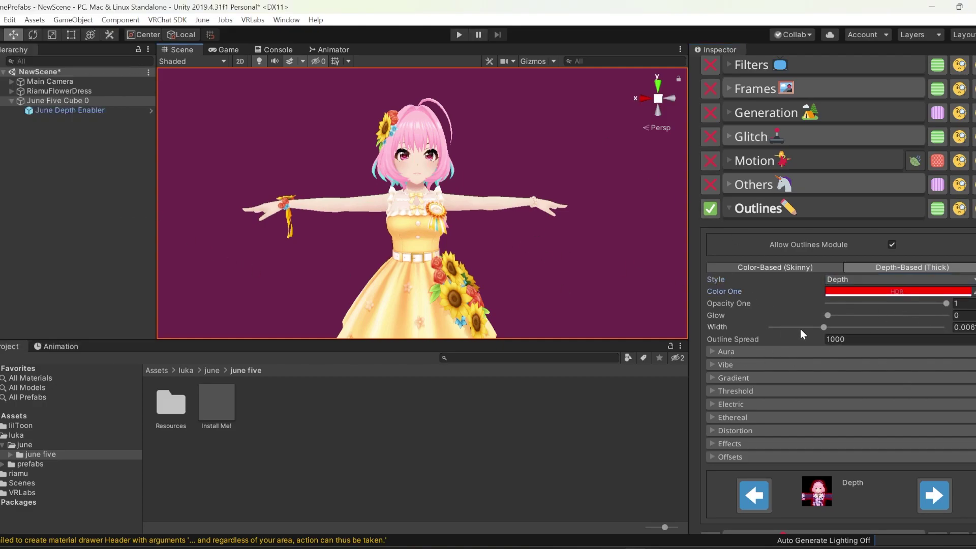
drag(800, 329, 794, 328)
Step: Enter play mode and set the depth-based outline Width to about 0.002
click(458, 35)
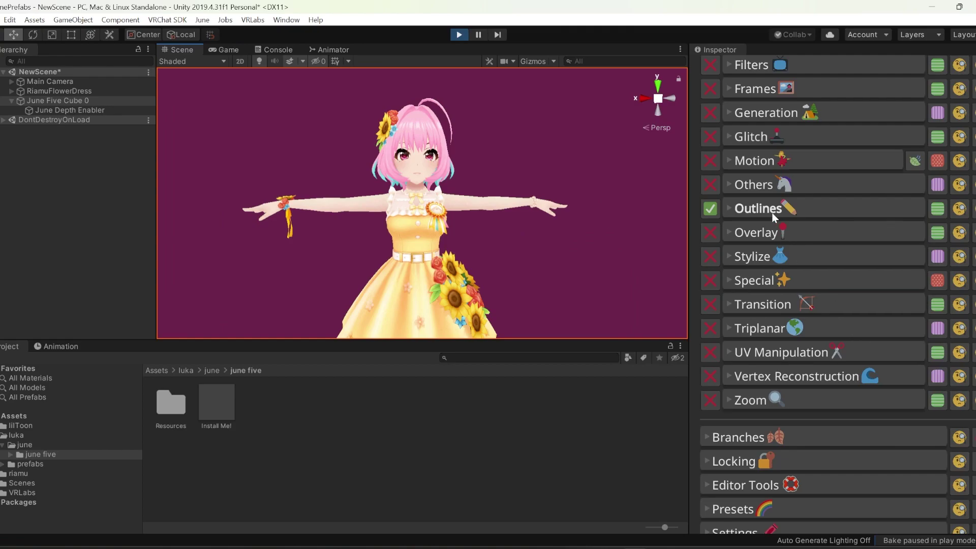
click(773, 216)
click(864, 268)
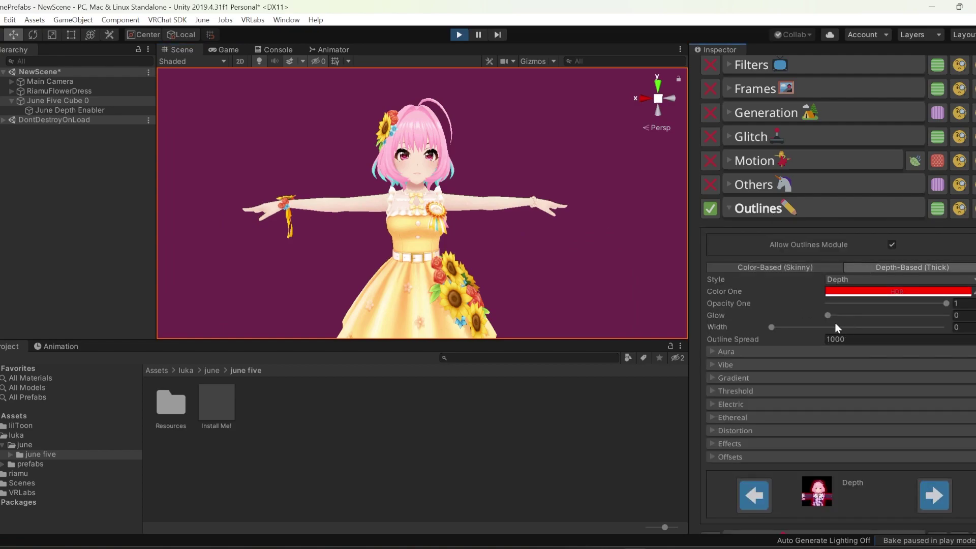
mouse_move(779, 328)
mouse_down()
mouse_move(807, 329)
mouse_move(783, 328)
mouse_move(797, 331)
mouse_up()
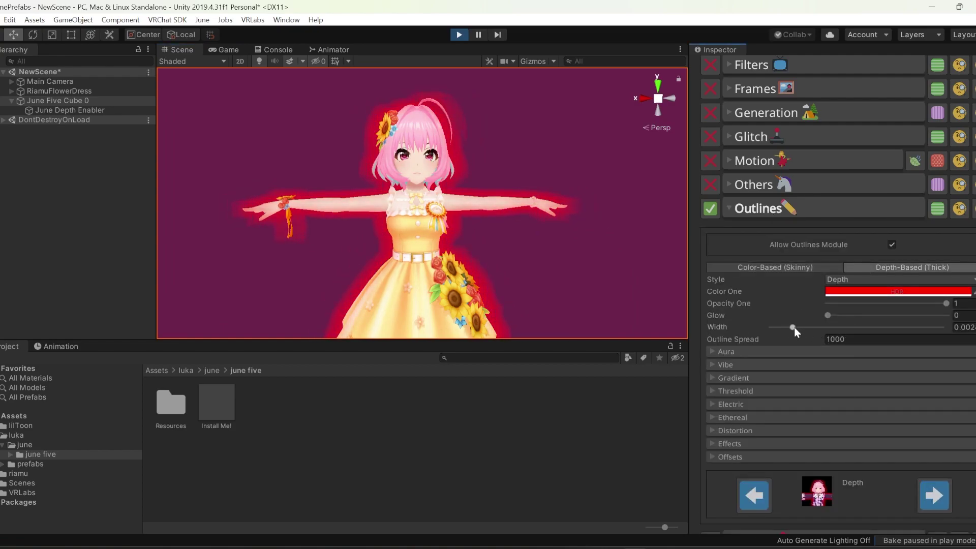
Step: Try other hues for the outline's Color One and set it to white
click(844, 291)
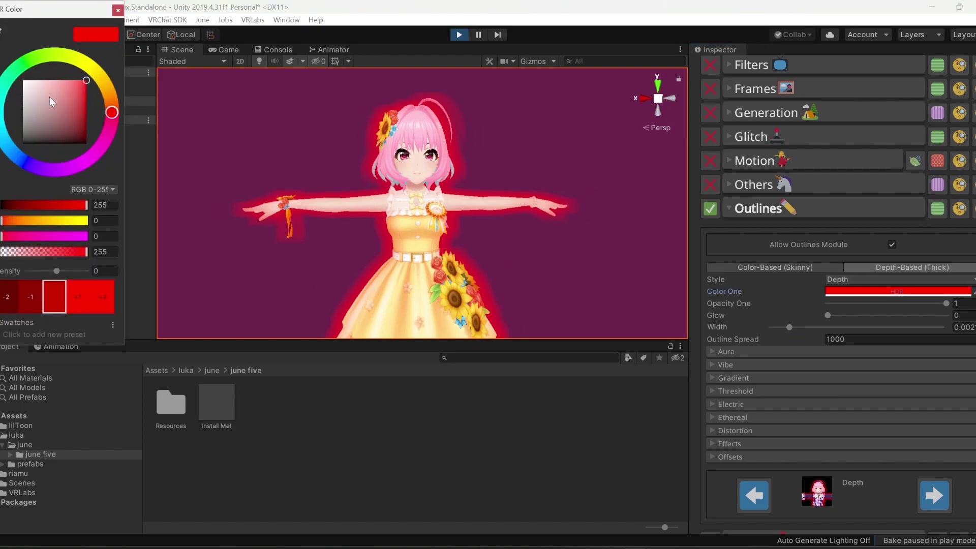
drag(51, 101, 123, 109)
mouse_move(78, 165)
mouse_down()
mouse_move(25, 157)
mouse_move(30, 9)
mouse_move(82, 61)
mouse_up()
drag(53, 100, 24, 81)
click(397, 213)
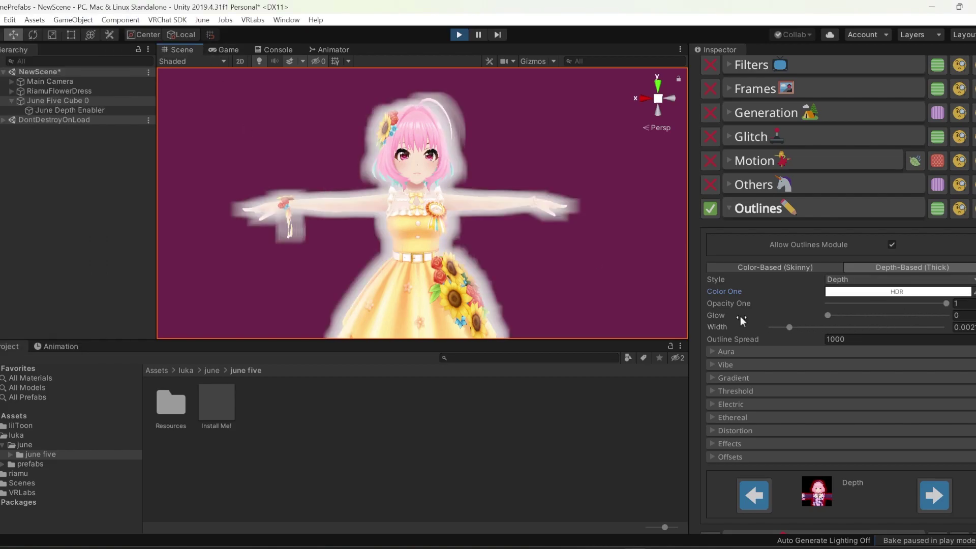
Step: Try the outline's Aura Style by enabling it and setting it back to Disabled
click(728, 350)
click(847, 366)
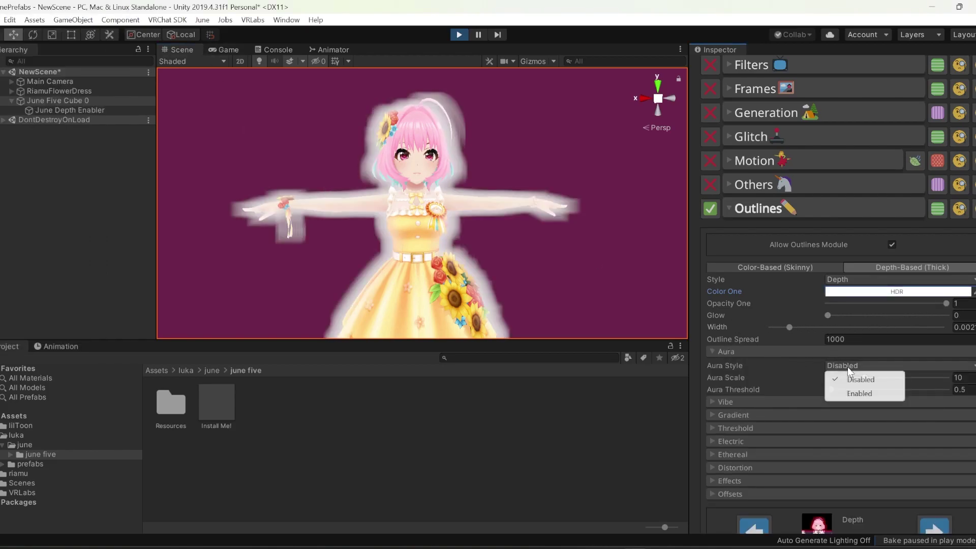
click(851, 393)
click(827, 364)
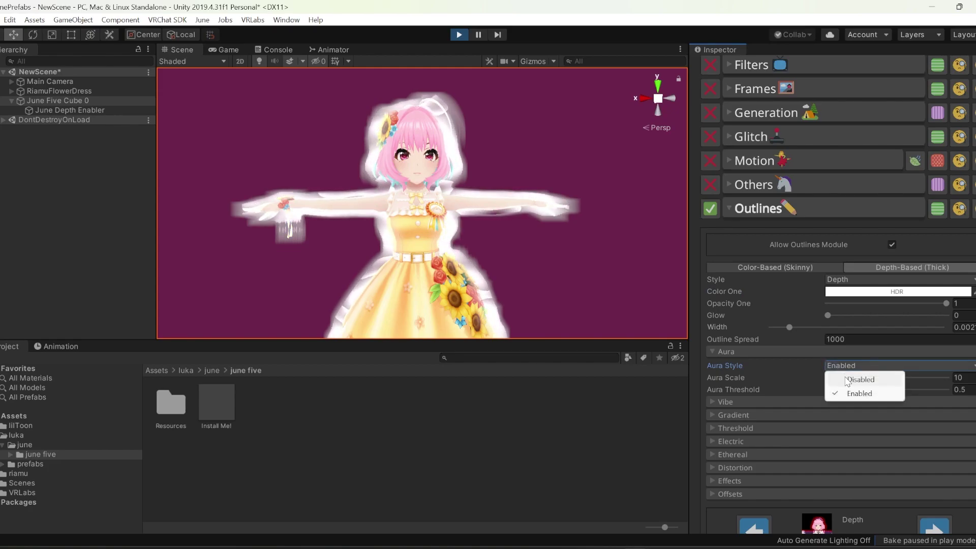
click(839, 379)
click(767, 352)
click(742, 358)
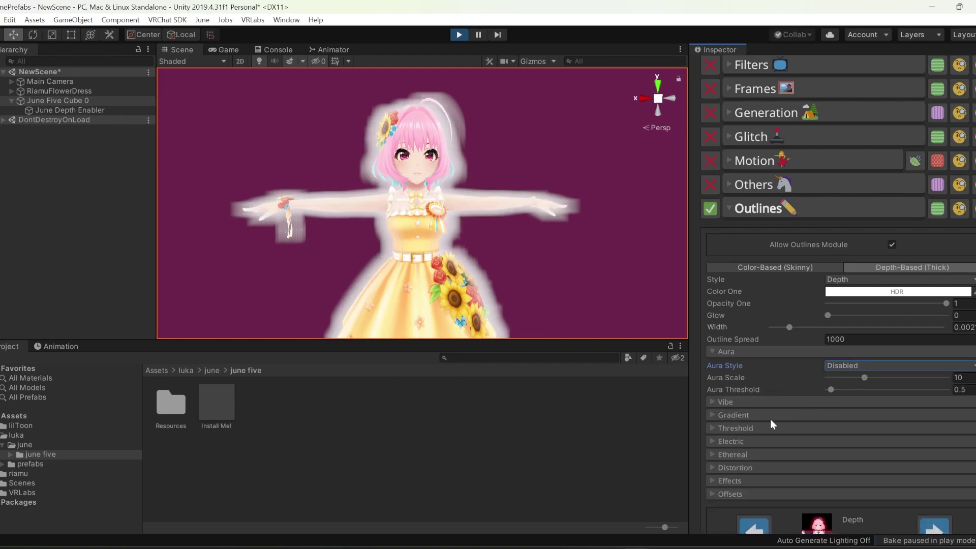
click(746, 352)
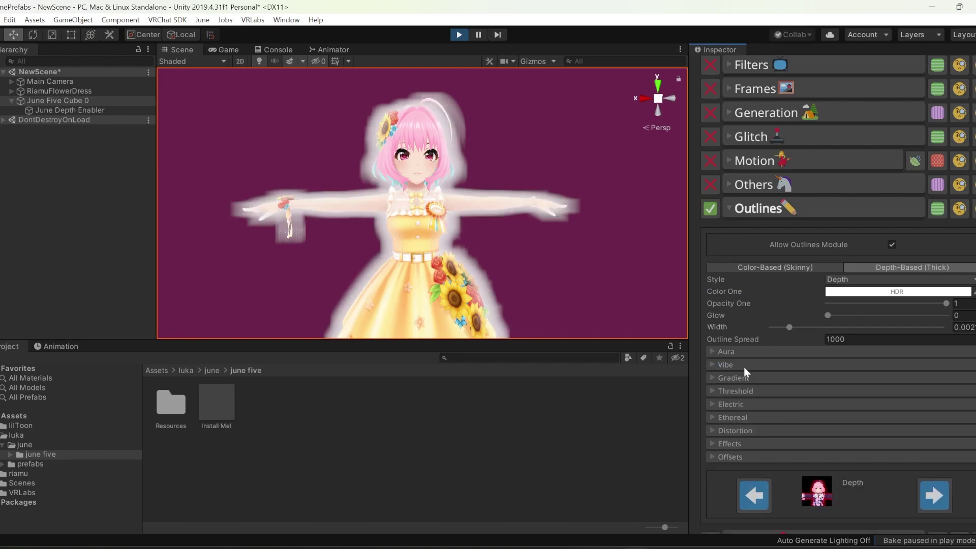
Step: Try the outline's Ethereal setting at 10
click(735, 417)
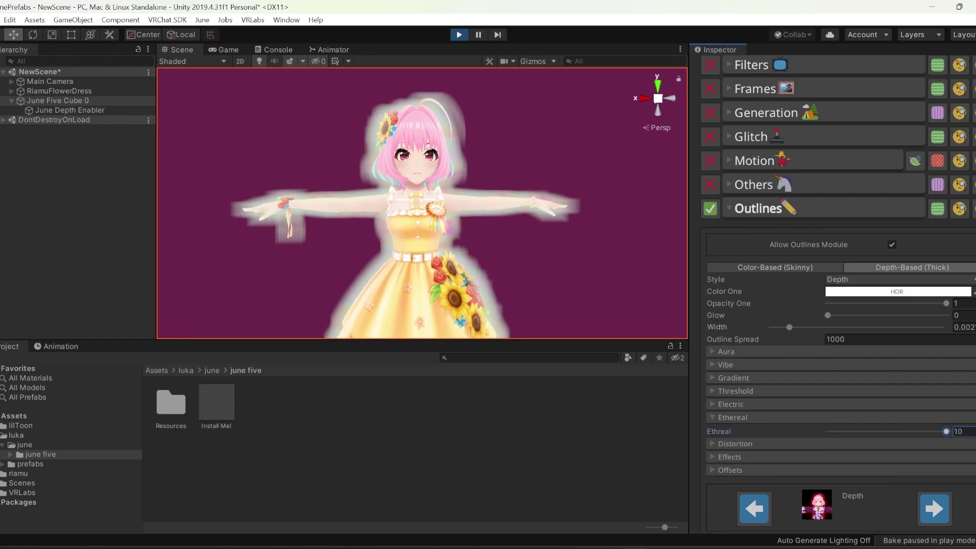
click(738, 417)
Step: Try the Smooth Distortion Style on the outline with a power of about 0.26 and a speed of about 7.83
click(761, 432)
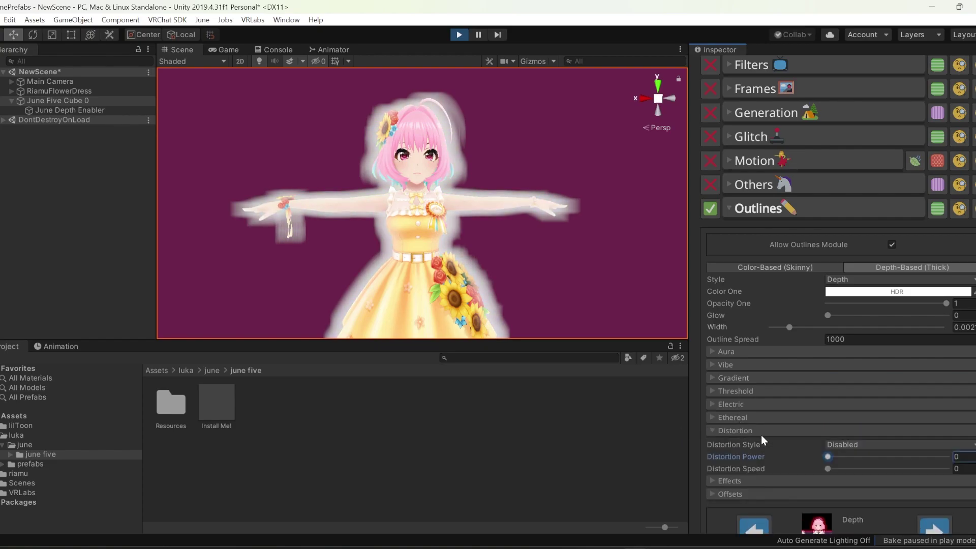
click(842, 445)
click(859, 473)
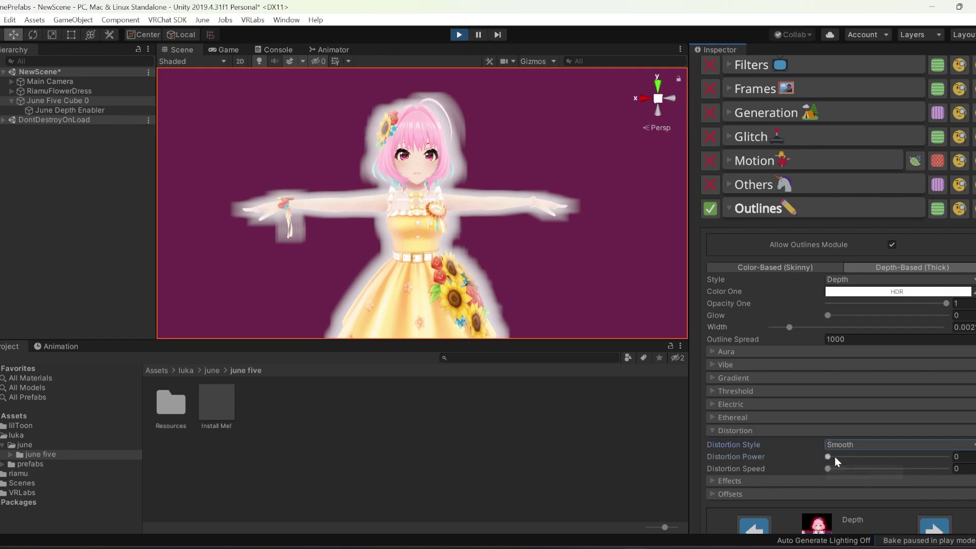
drag(835, 457, 920, 469)
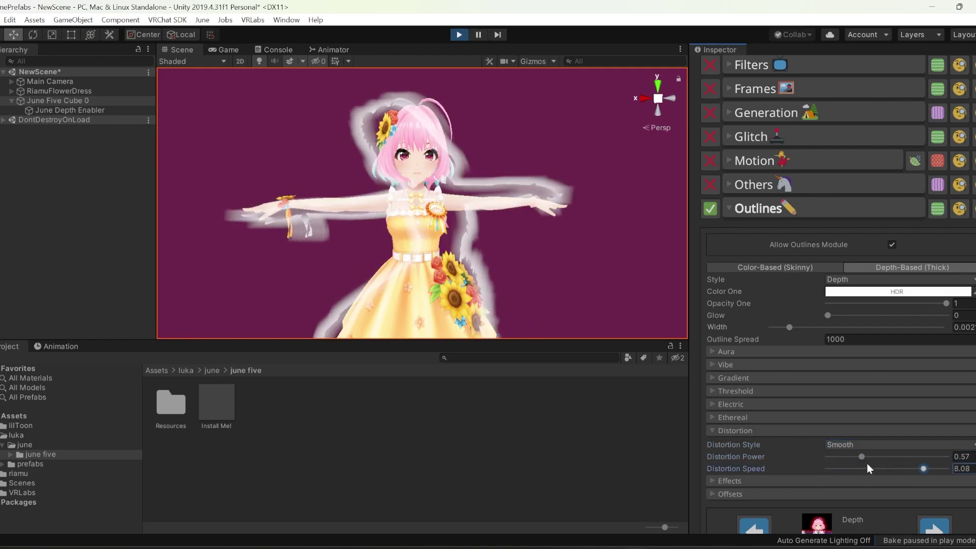
click(844, 456)
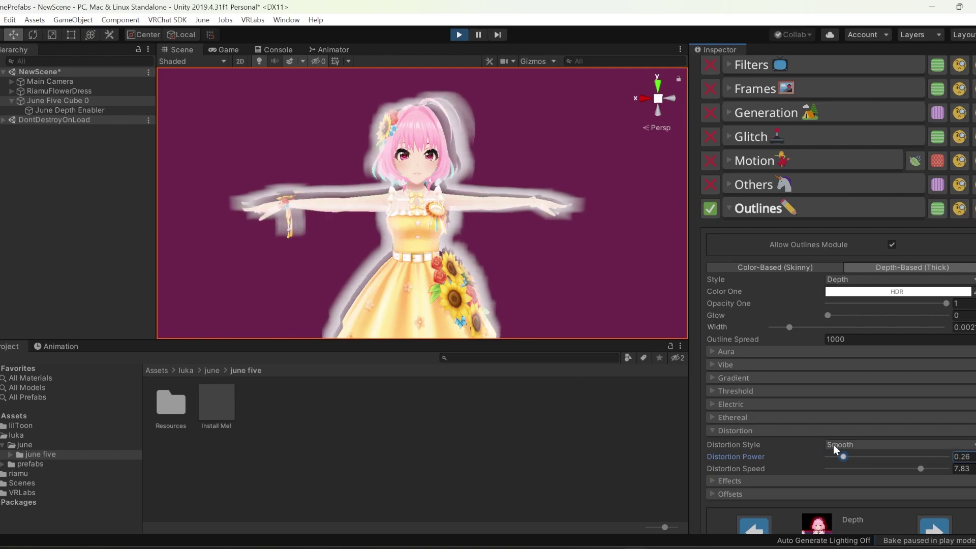
click(737, 432)
Step: Try the Pixelation and Glitch effects on the depth outline
click(756, 446)
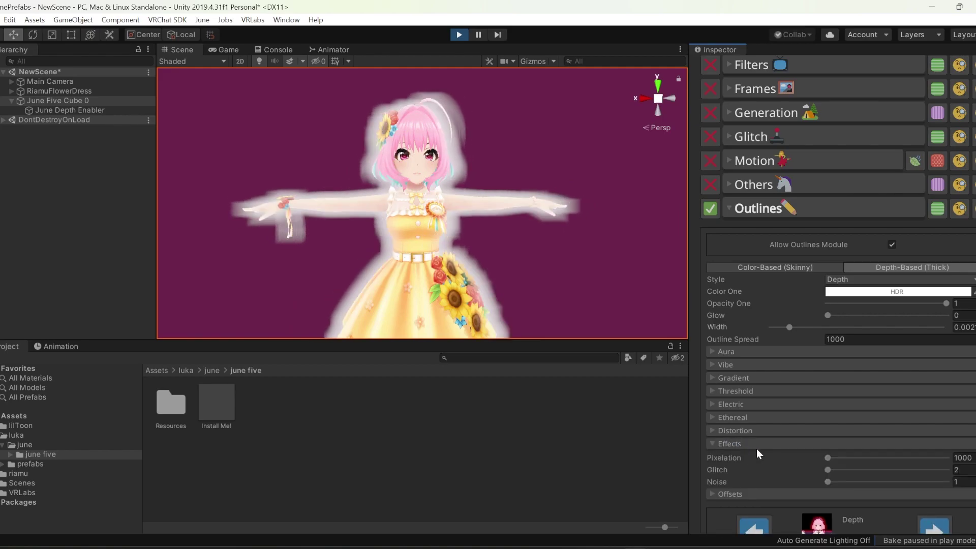
click(829, 457)
drag(839, 470, 794, 489)
click(743, 444)
Step: Set the outline's Vibe Opacity to 1, Vibe Steps to about 3.16 and Outline Spread to 10
click(745, 365)
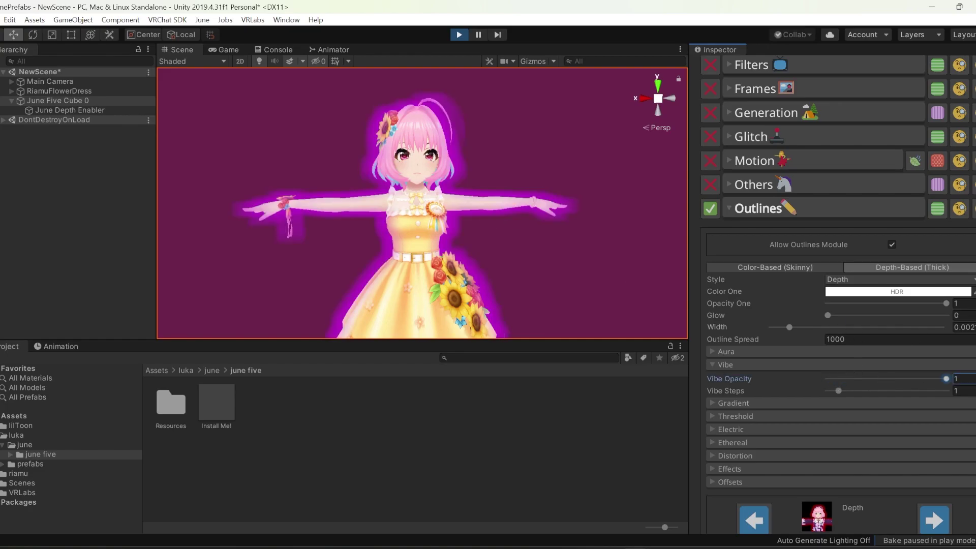
click(827, 340)
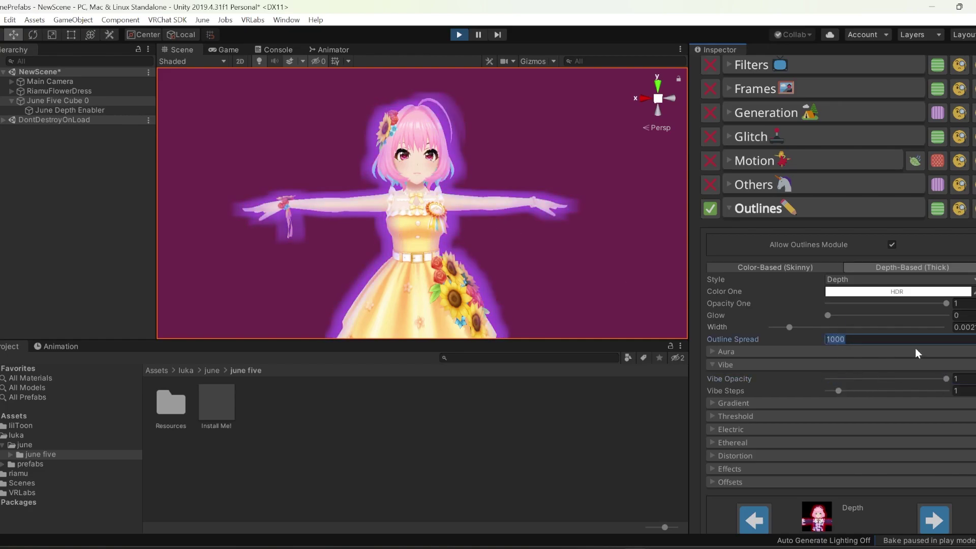
text(10)
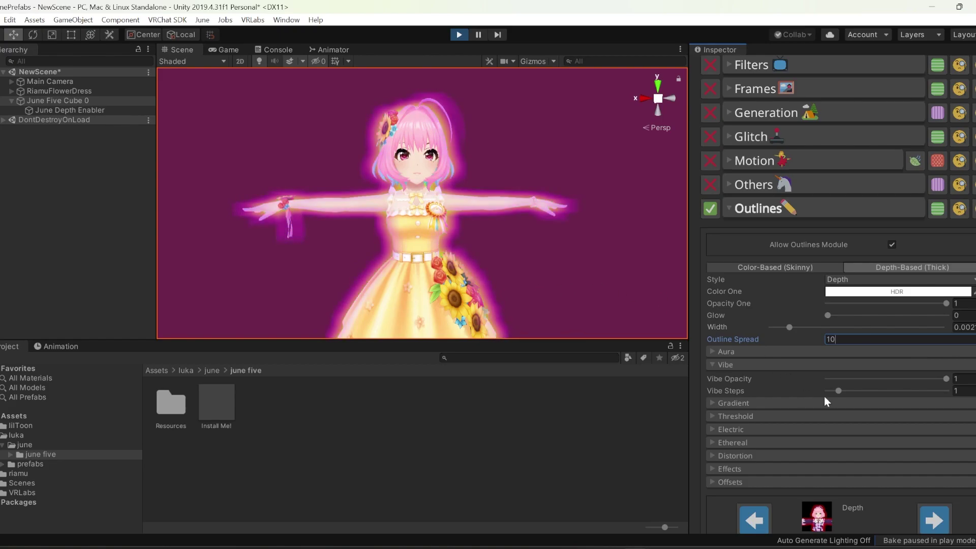
drag(839, 391, 947, 380)
Step: Try a wider rainbow outline of about 0.005 and reduce its Width to about 0.0016
right_drag(483, 218, 605, 219)
drag(790, 327, 818, 327)
scroll(478, 219, down, 6)
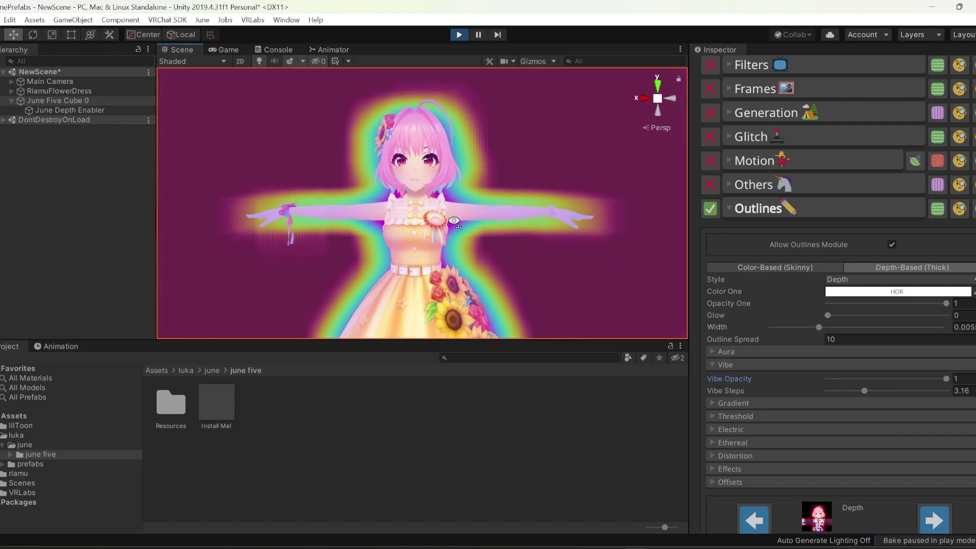
right_drag(478, 219, 441, 222)
alt+drag(399, 222, 395, 222)
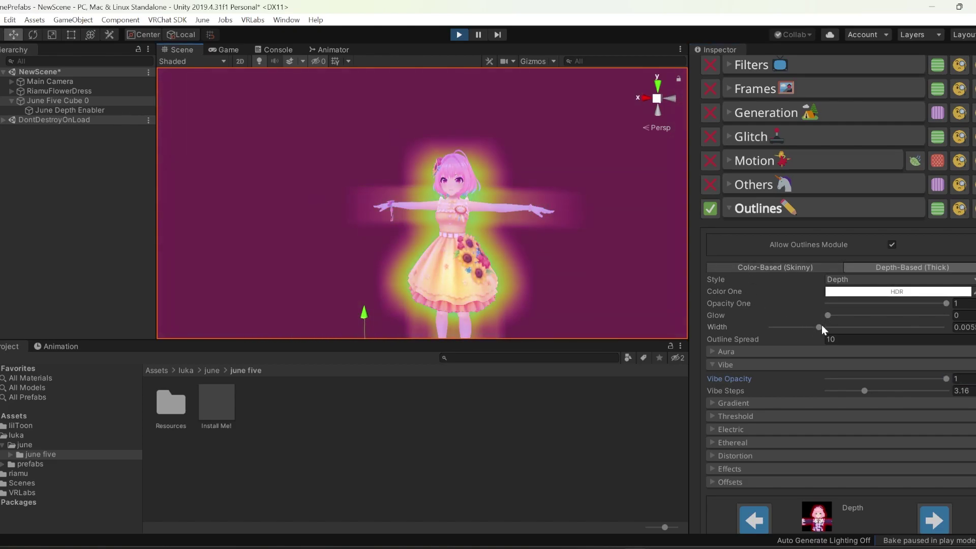
drag(819, 327, 797, 327)
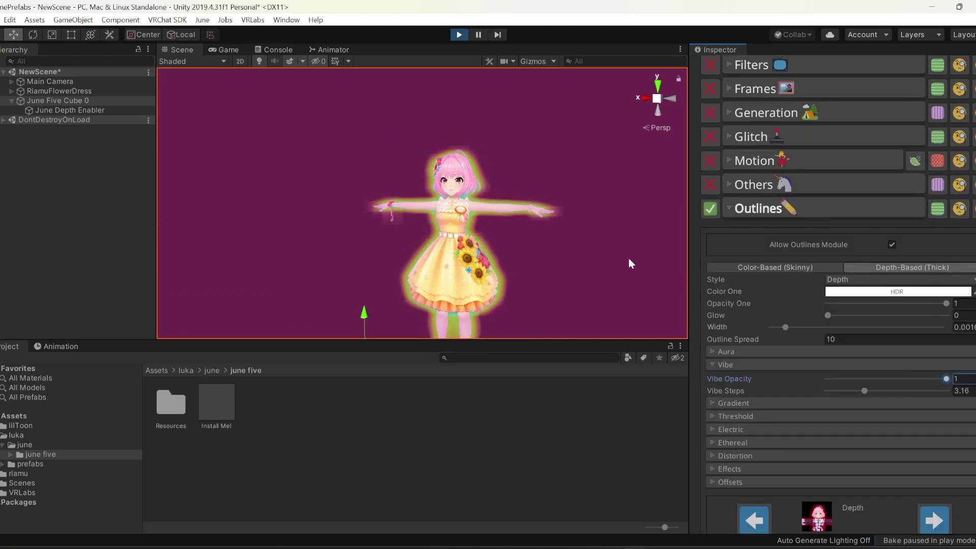
Step: Examine the rainbow outline around the avatar from different distances and angles
key(w)
right_drag(629, 263, 632, 183)
key(a)
key(s)
key(d)
key(w)
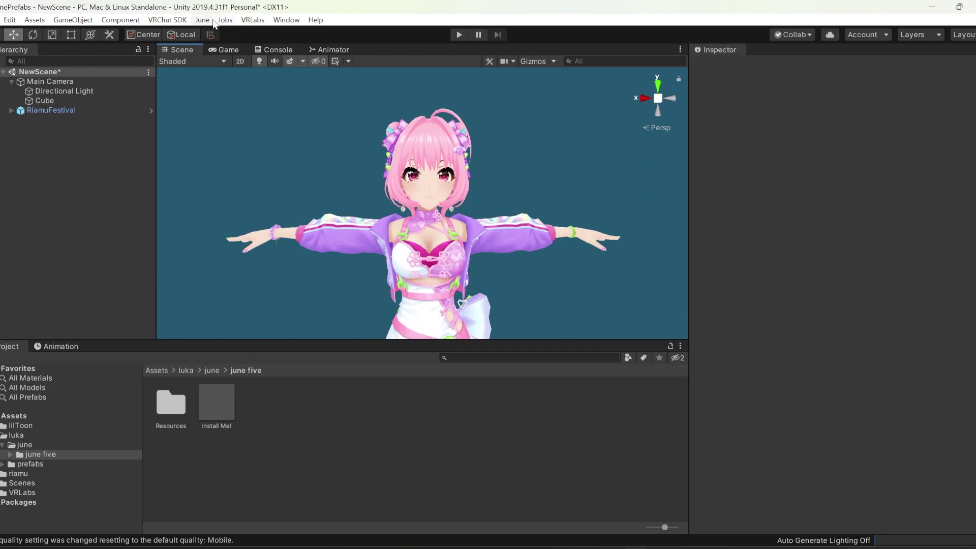
Step: Create a June shader cube in the scene with the RiamuFestival avatar and select it
click(203, 20)
mouse_move(241, 100)
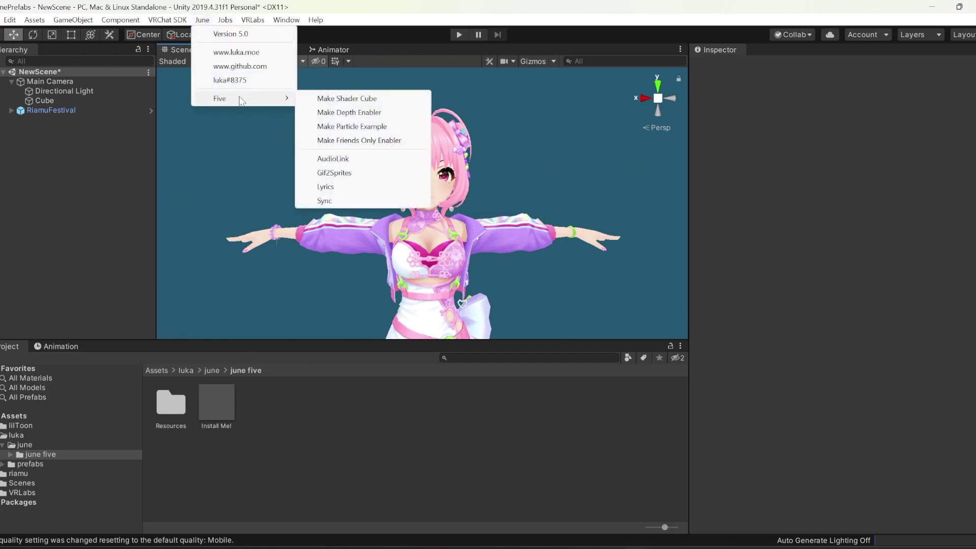
click(339, 98)
click(51, 121)
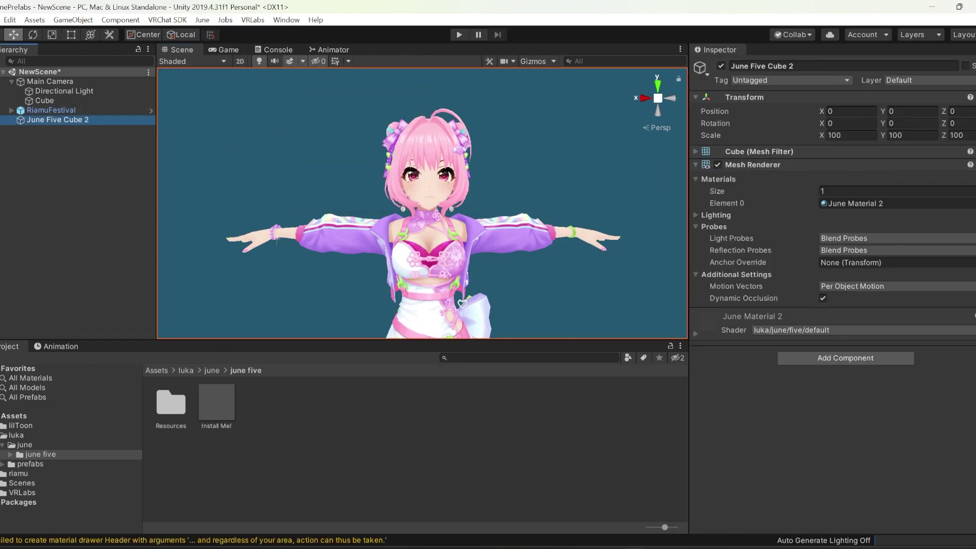
Step: Open the June material's Vertex Reconstruction section, collapse its Hololens and LIDAR effects, and allow the vertex module
click(696, 333)
scroll(834, 226, down, 20)
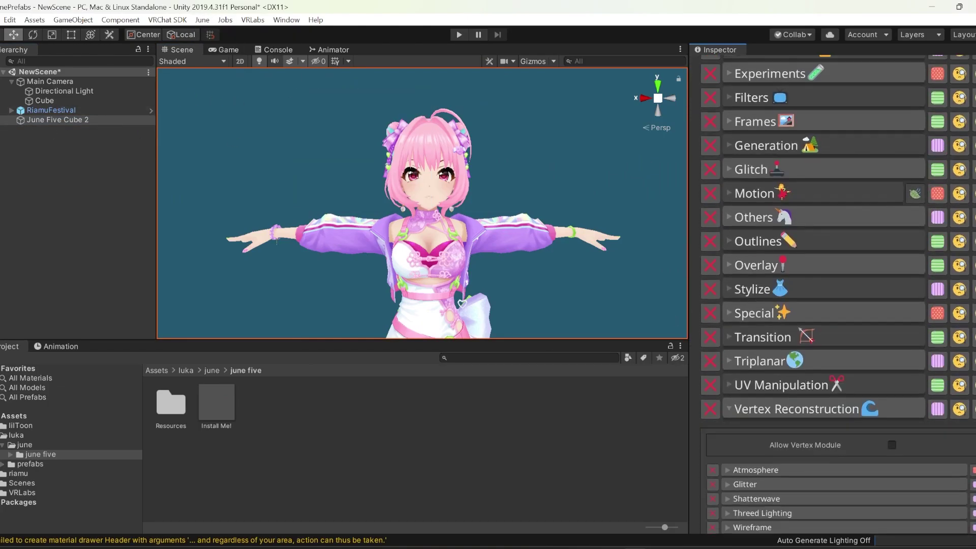
scroll(884, 351, down, 5)
scroll(885, 351, up, 1)
click(882, 362)
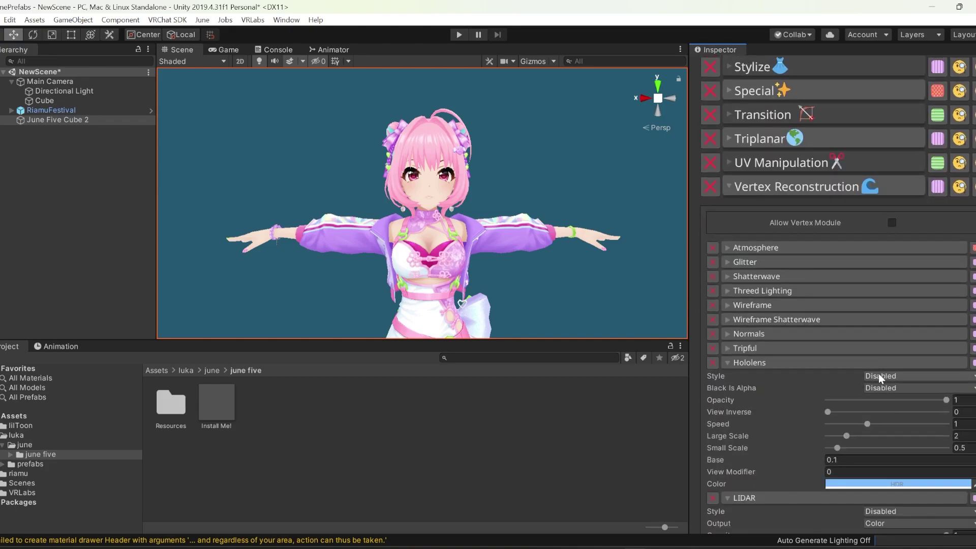
click(869, 377)
click(859, 365)
click(847, 378)
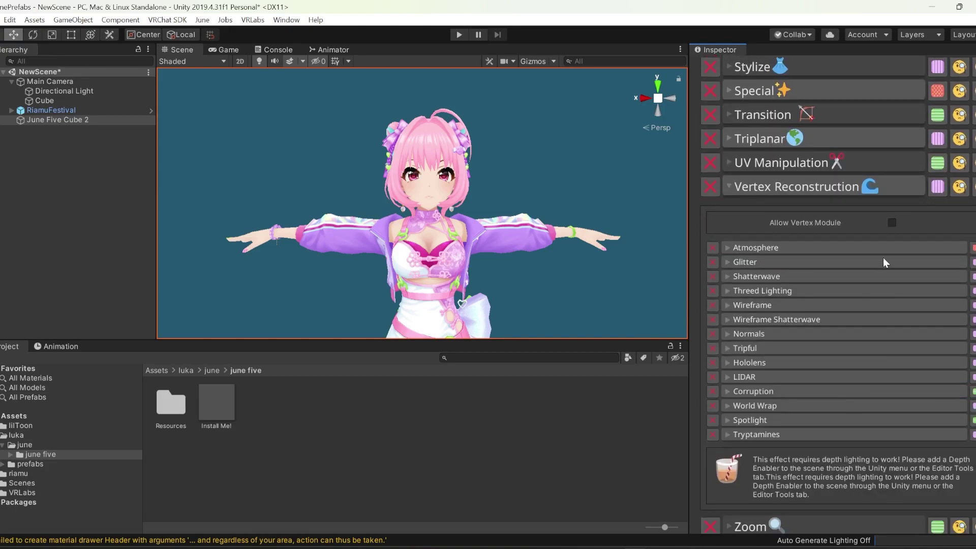
click(897, 220)
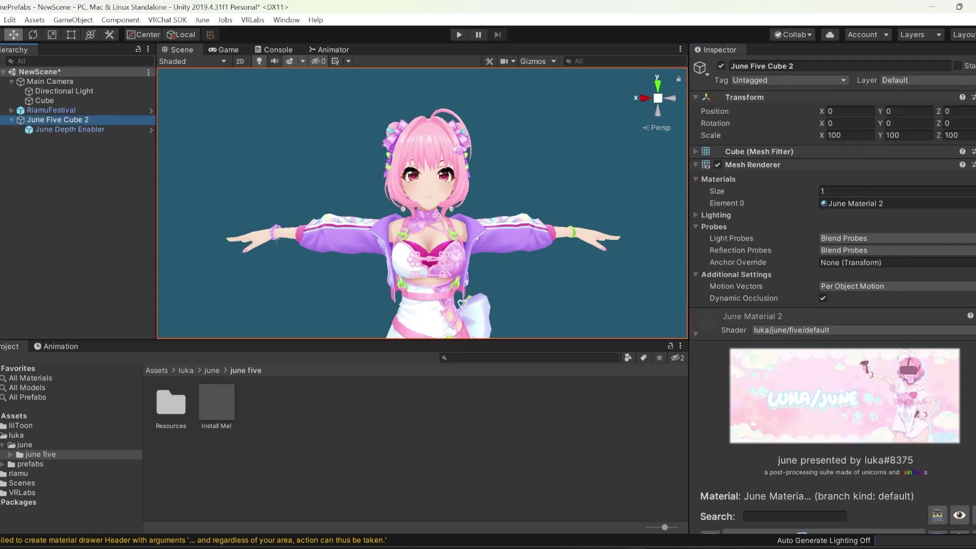
Step: Reopen the Vertex Reconstruction section of the cube's material and expand its Wireframe effect
scroll(832, 300, down, 6)
scroll(838, 295, down, 20)
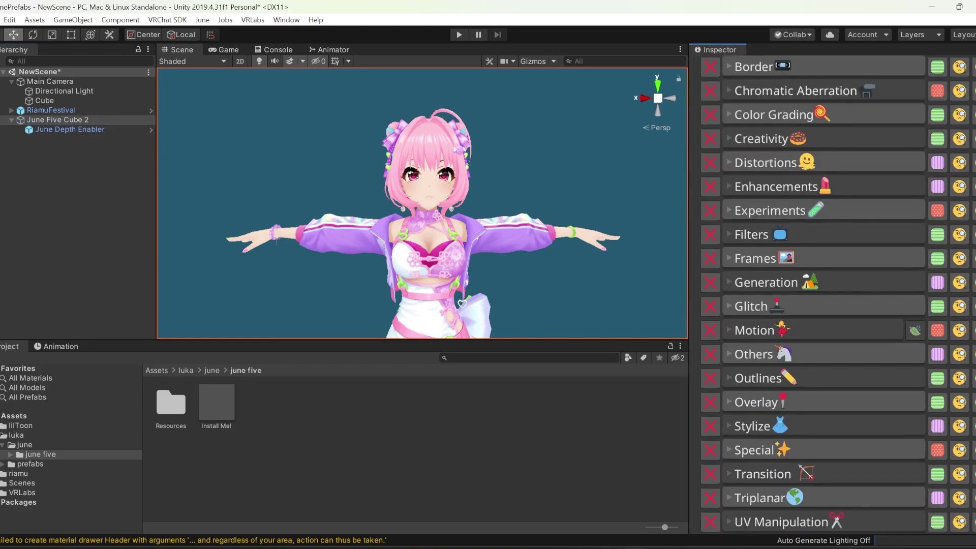
scroll(838, 295, down, 1)
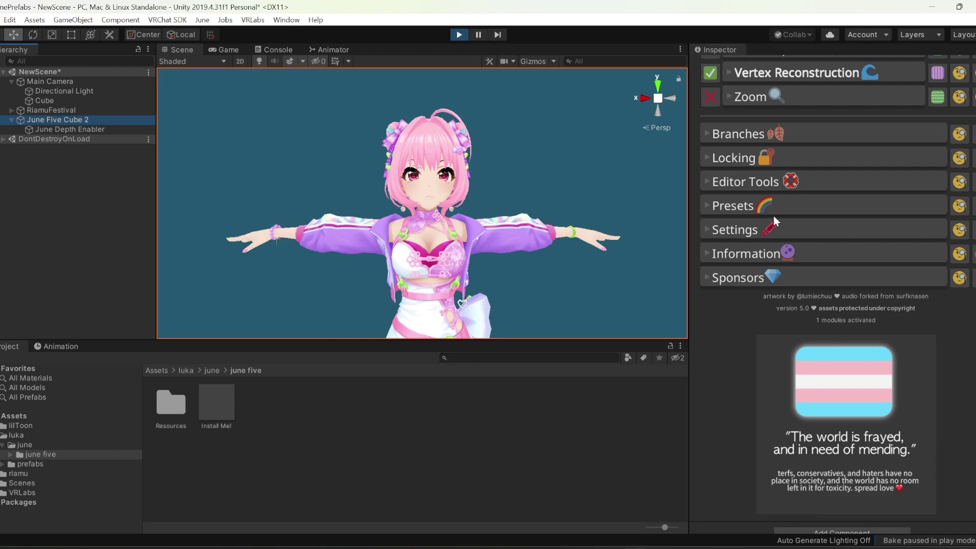
scroll(774, 220, up, 8)
click(789, 396)
scroll(792, 373, down, 3)
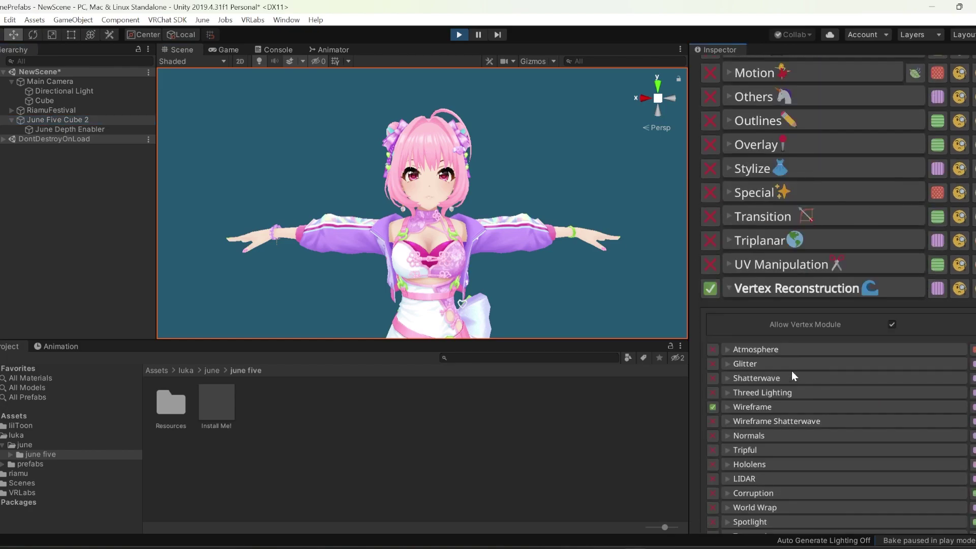
click(760, 407)
Step: Set the wireframe's Opacity to 1, Rounding to 1, Tolerance to 26 and Width to about 1.29
drag(828, 436, 946, 436)
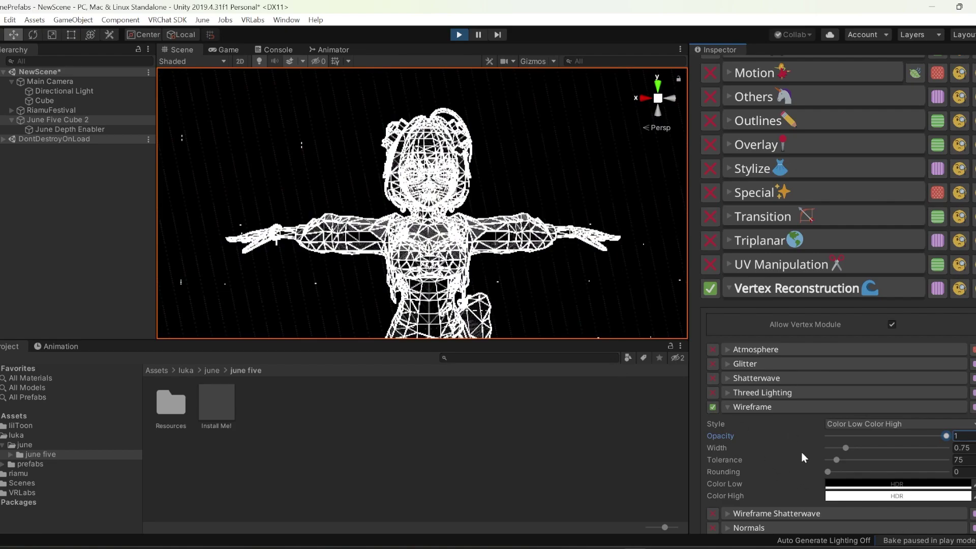
drag(833, 473, 946, 472)
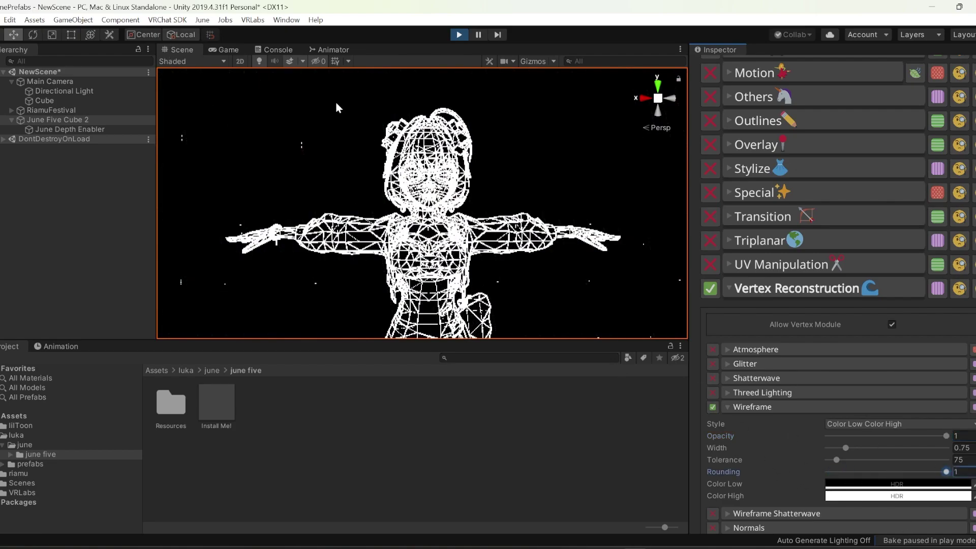
mouse_move(838, 460)
mouse_down()
mouse_move(828, 459)
mouse_move(839, 459)
mouse_up()
mouse_move(846, 448)
mouse_down()
mouse_move(885, 450)
mouse_move(841, 448)
mouse_move(877, 459)
mouse_move(831, 461)
mouse_move(868, 448)
mouse_move(858, 447)
mouse_up()
alt+drag(270, 71, 265, 148)
scroll(387, 137, up, 3)
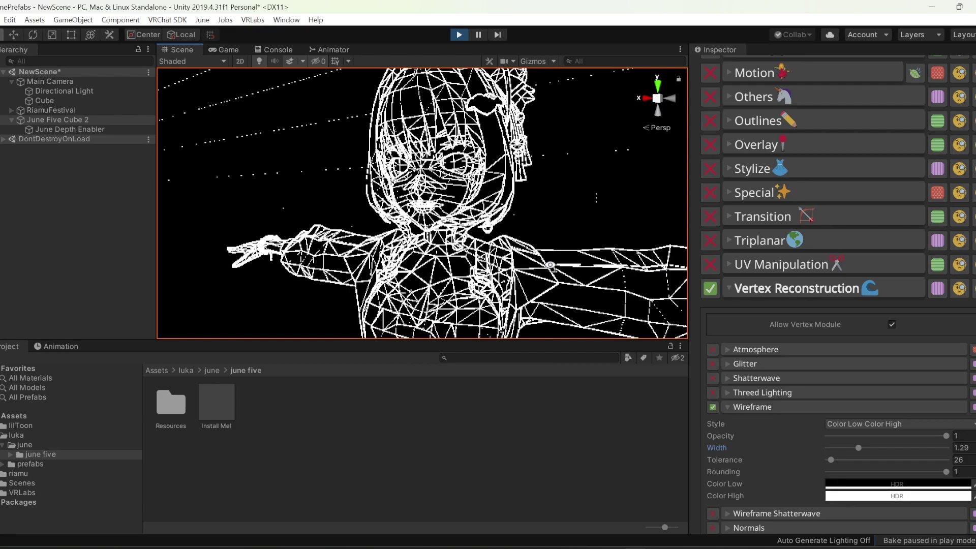
right_drag(550, 265, 542, 273)
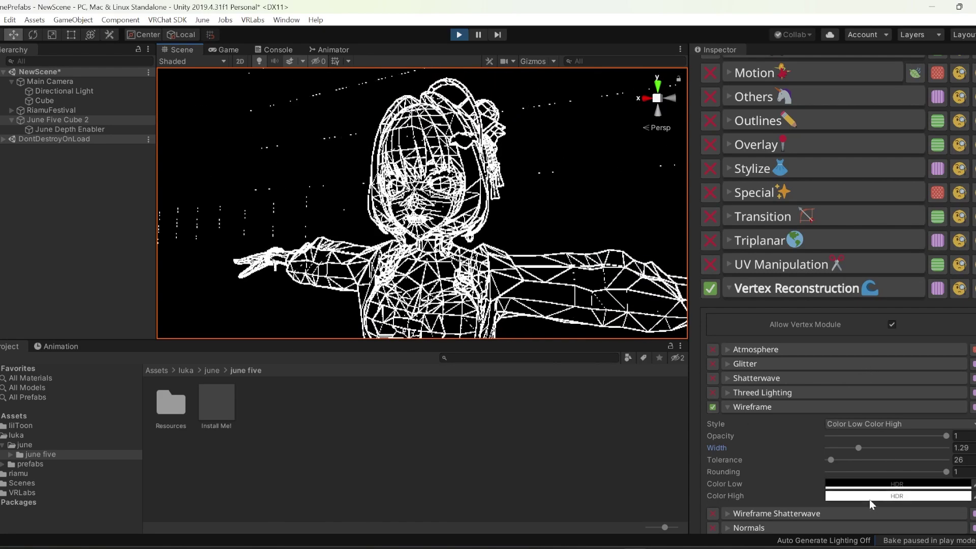
Step: Try magenta and cyan as the wireframe's Color Low and set it back to black
click(850, 484)
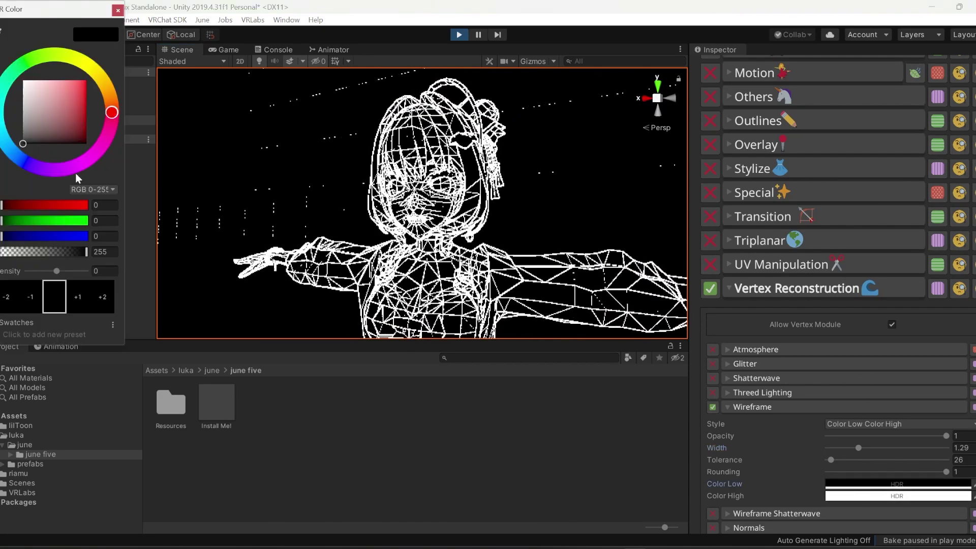
click(102, 150)
key(ctrl+z)
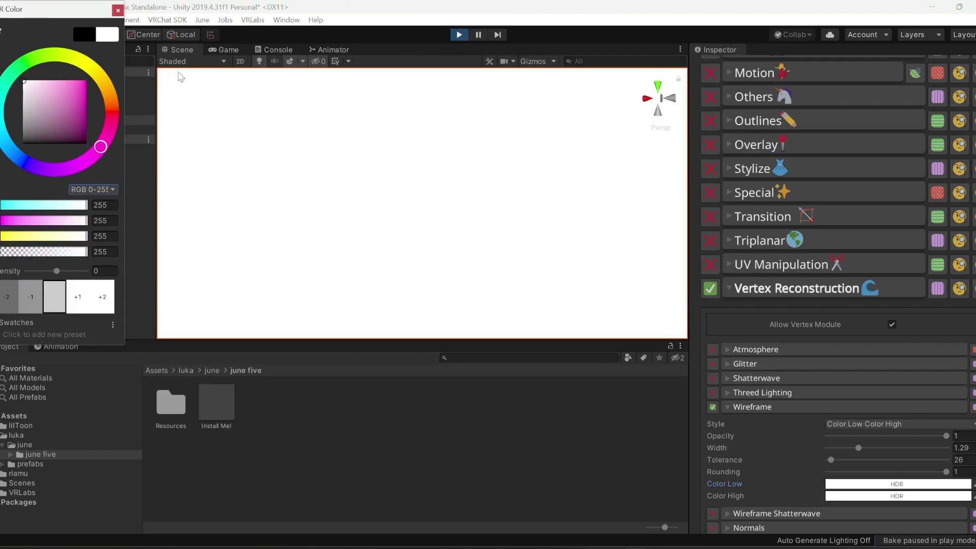
key(ctrl+y)
right_drag(270, 135, 492, 174)
alt+drag(492, 173, 559, 275)
click(847, 484)
click(2, 109)
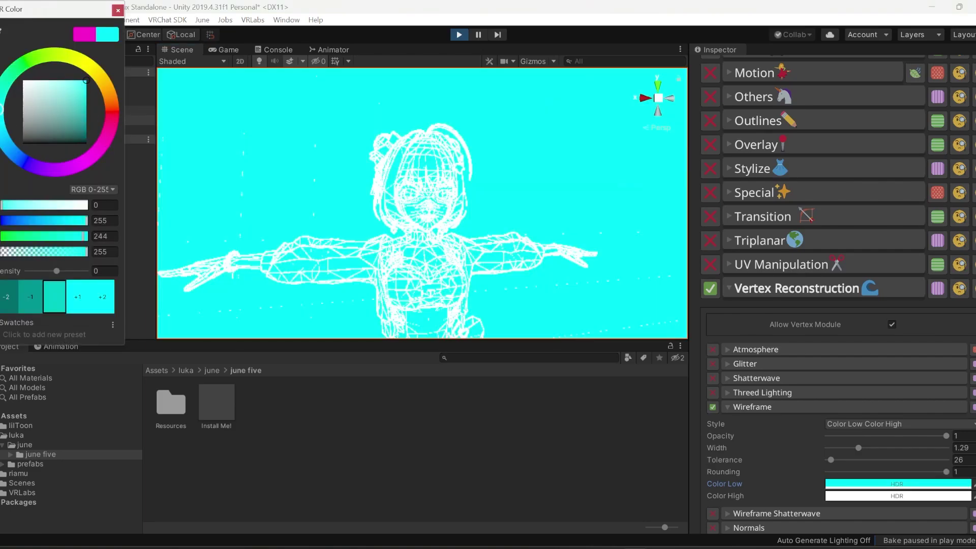
drag(4, 126, 87, 144)
Step: Set the wireframe's Color High to a bright blue and inspect the avatar from another angle
click(862, 498)
drag(15, 147, 6, 143)
drag(60, 110, 115, 84)
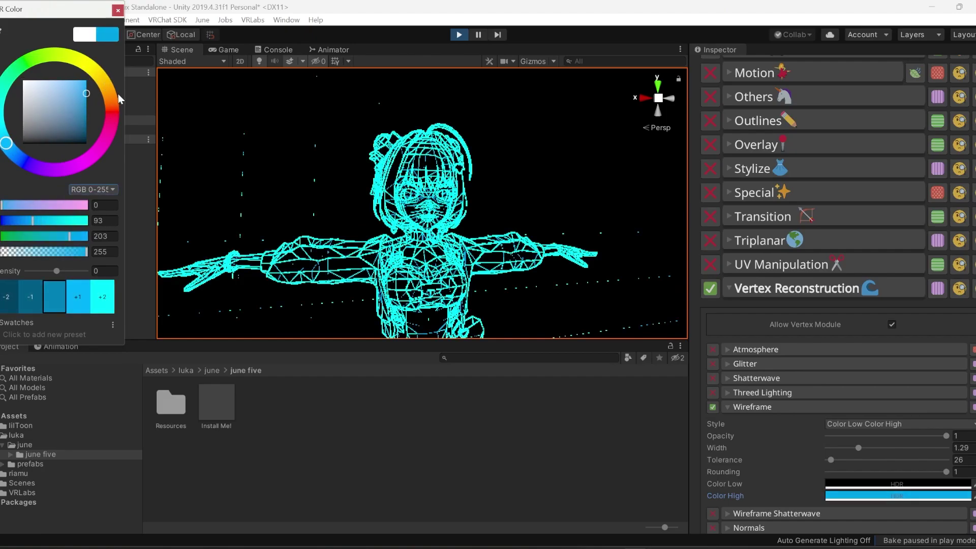
right_drag(326, 203, 269, 212)
key(w)
key(s)
key(q)
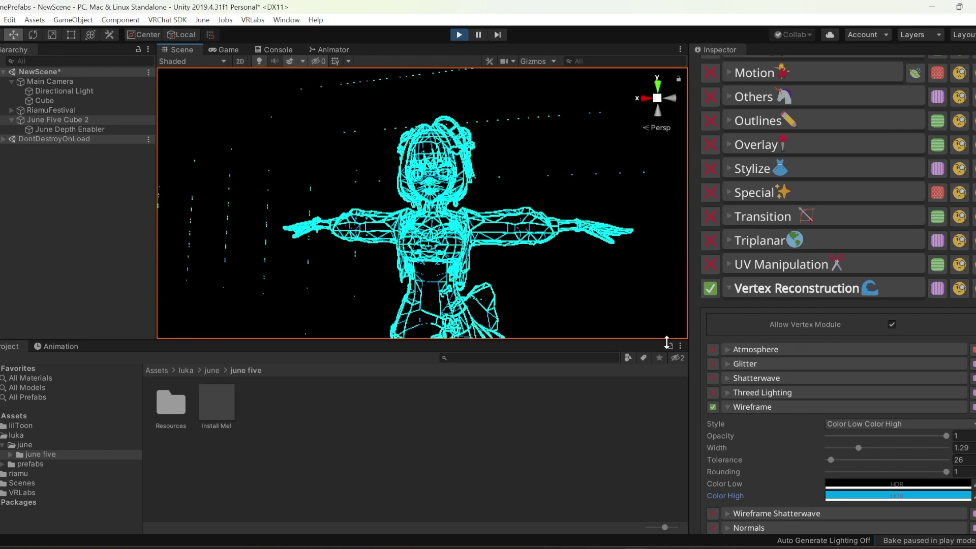
Step: Set the wireframe's Tolerance to about 249, Rounding to 0 and Width to about 1.32, and view the avatar closer
drag(839, 458, 862, 462)
drag(943, 473, 858, 455)
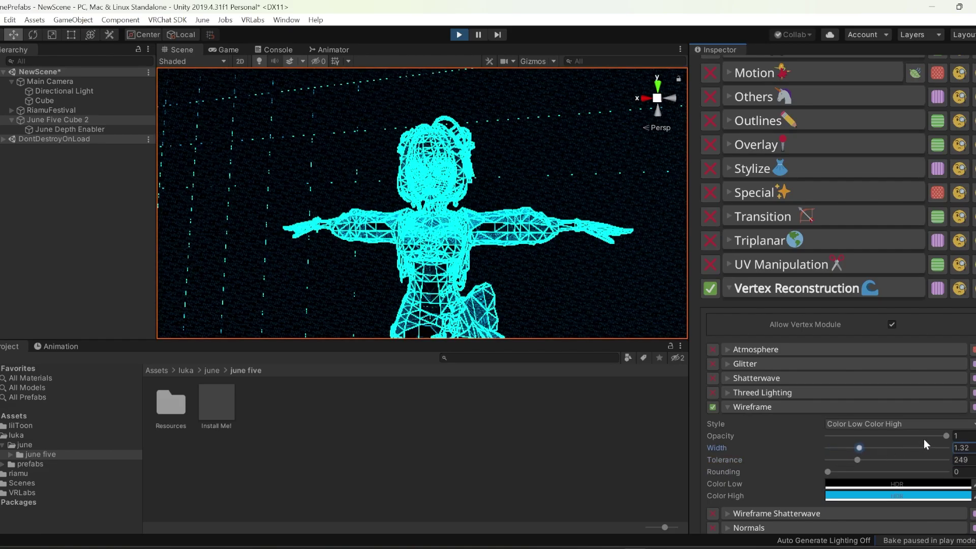
key(w)
right_drag(477, 224, 493, 245)
key(s)
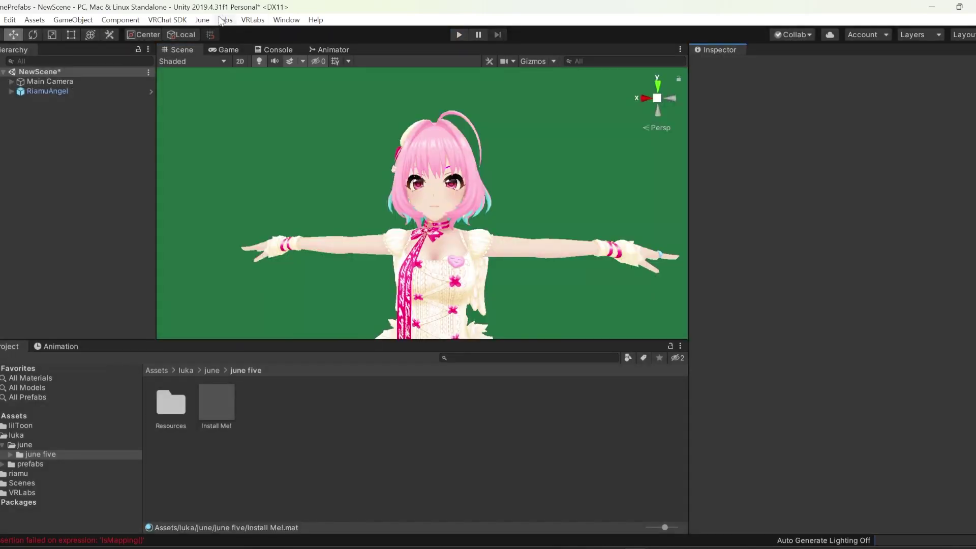
Step: Create a June Five shader cube in the scene with the RiamuAngel avatar
click(202, 20)
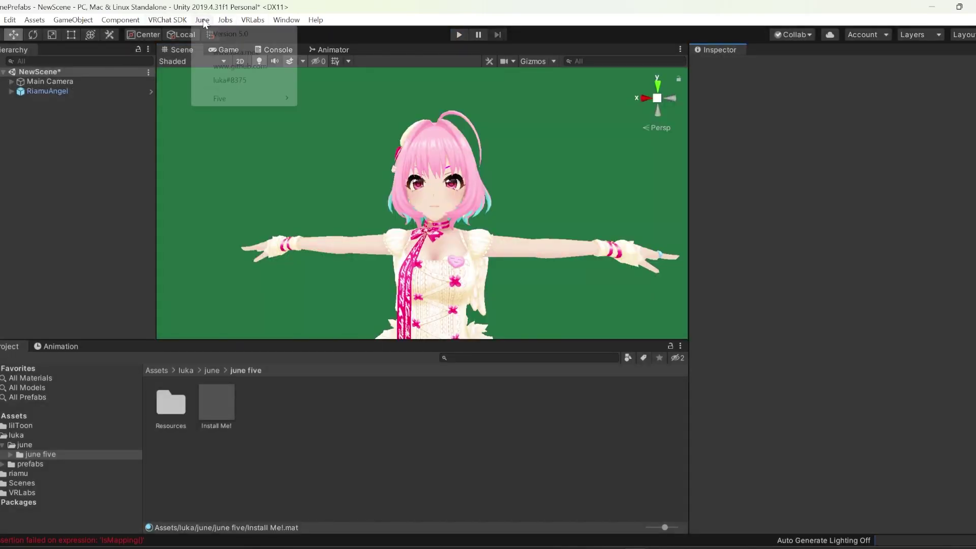
mouse_move(244, 98)
click(324, 99)
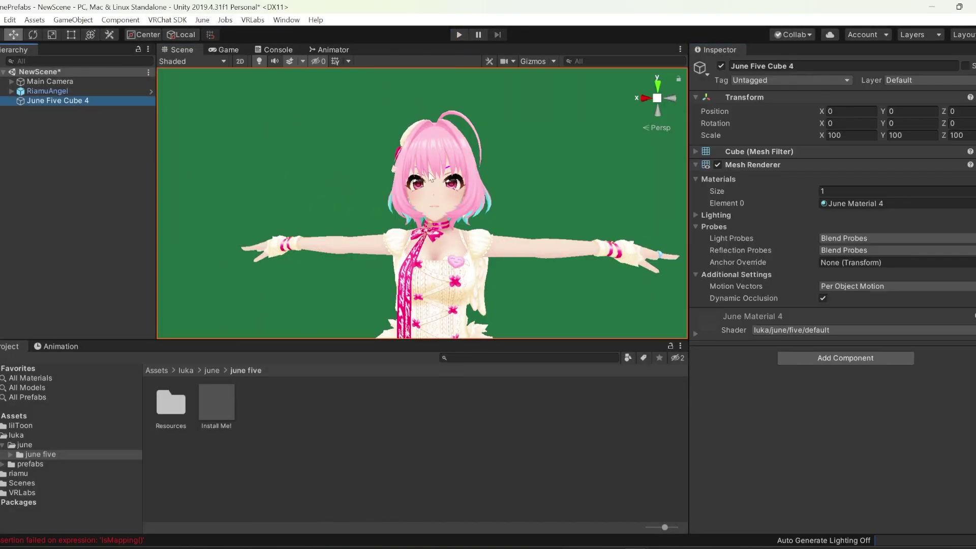
Step: Allow the Glitch module on the new cube's material and enable its Simple glitch style
scroll(814, 254, down, 15)
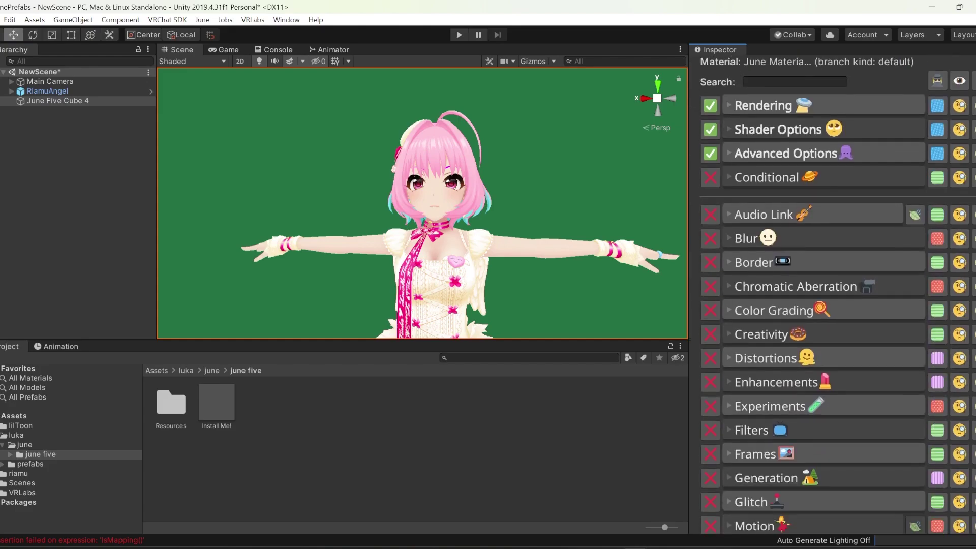
click(750, 301)
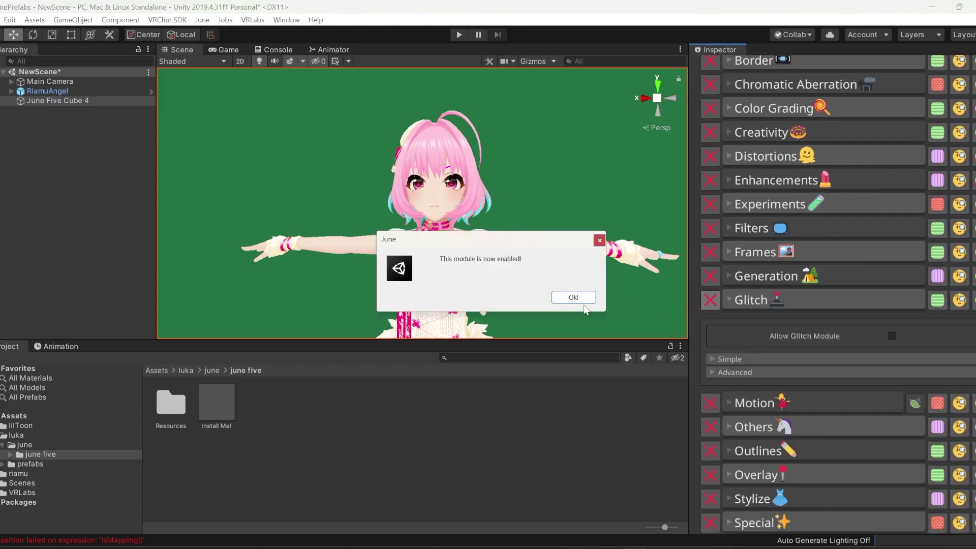
click(566, 297)
click(777, 359)
click(838, 377)
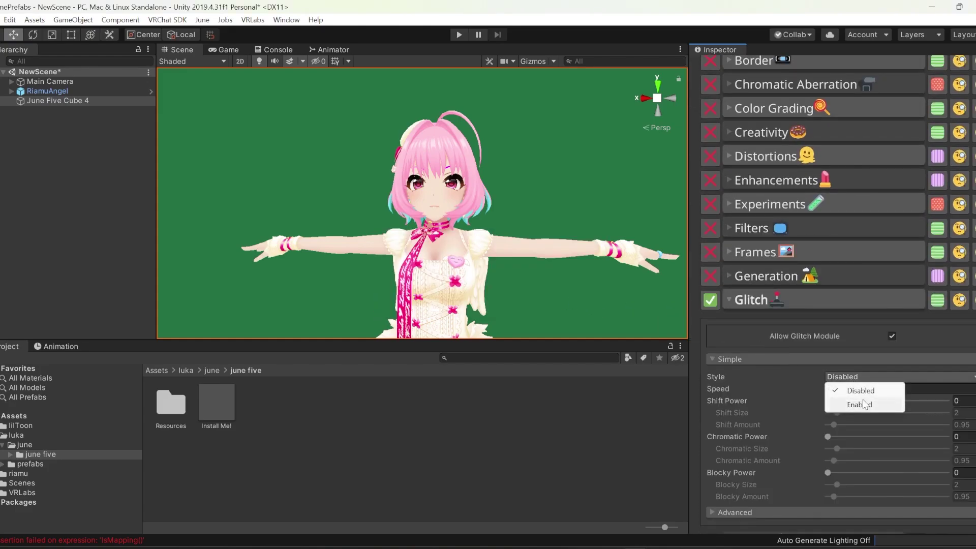
click(847, 404)
Step: Set the glitch's Shift Power to about 0.035, Chromatic Power to about 0.0185, Blocky Power to about 0.022 and Blocky Size to about 21.6
drag(836, 401, 913, 401)
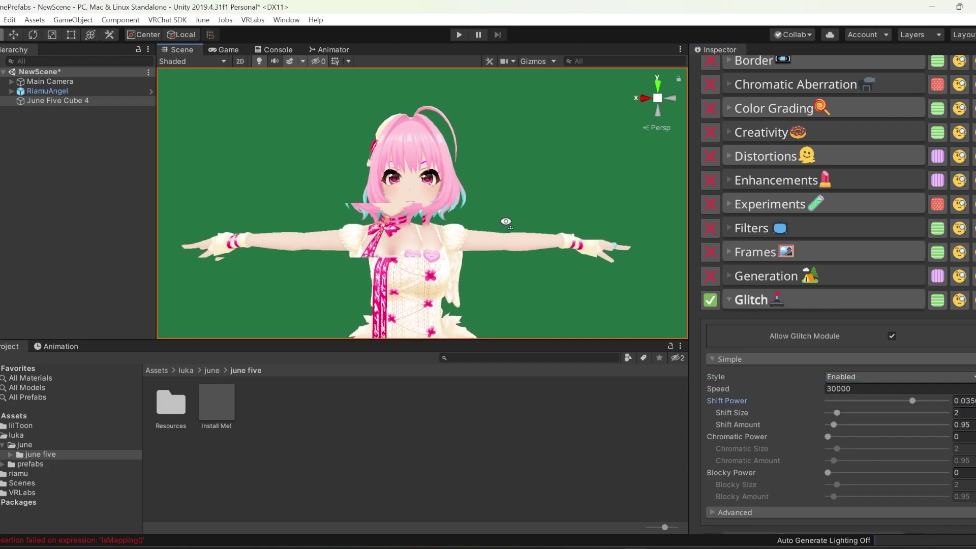
drag(820, 438, 868, 438)
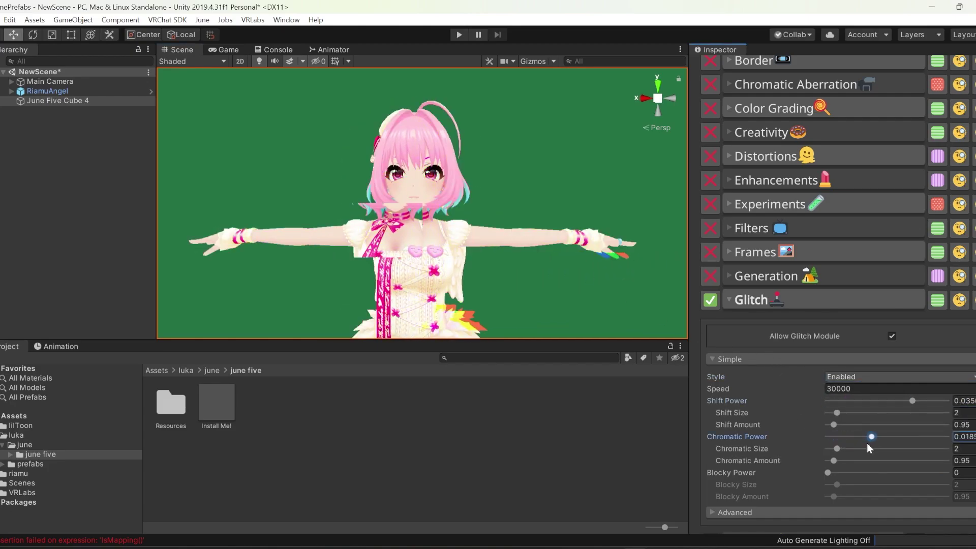
drag(830, 473, 832, 499)
drag(837, 484, 930, 485)
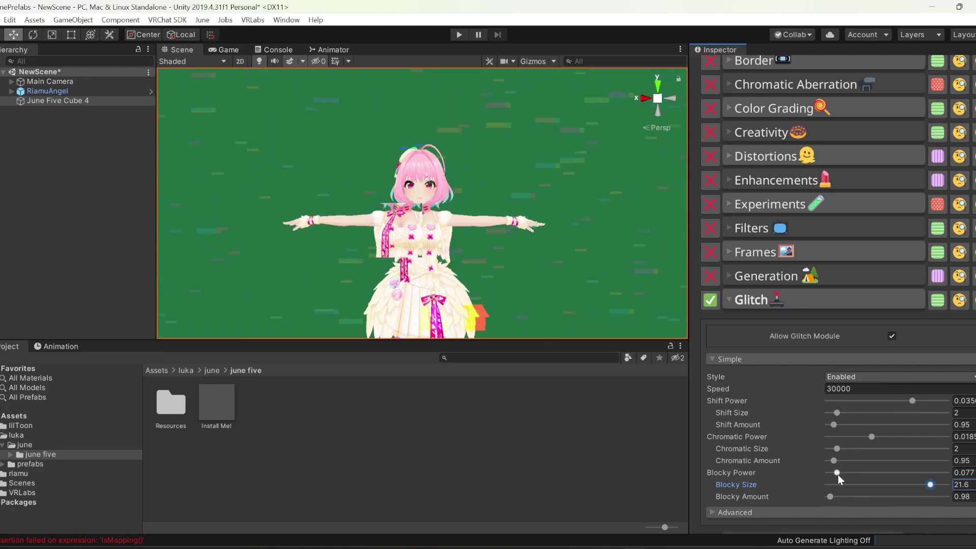
drag(837, 472, 831, 472)
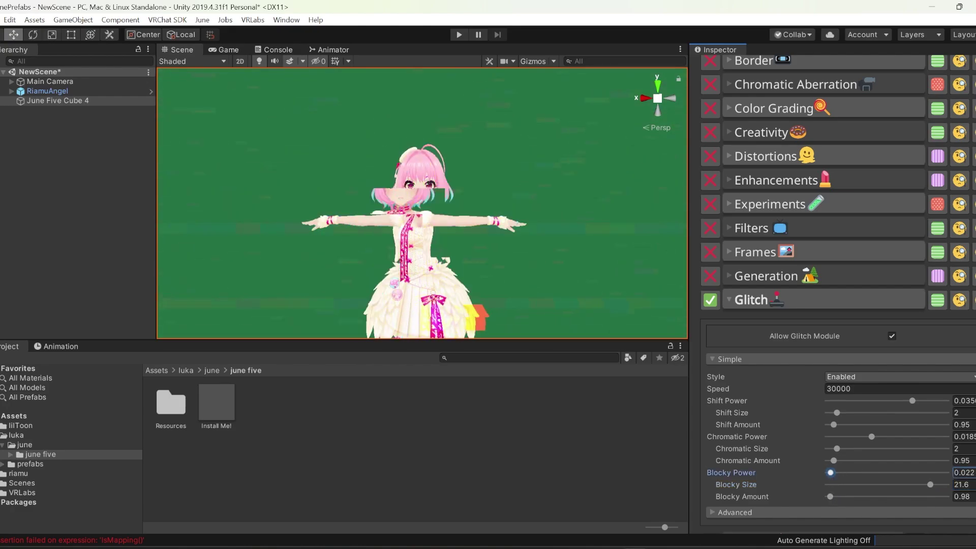
Step: Try a Blocky Amount of 0.01 and set it to 1 instead
click(964, 496)
text(0.01)
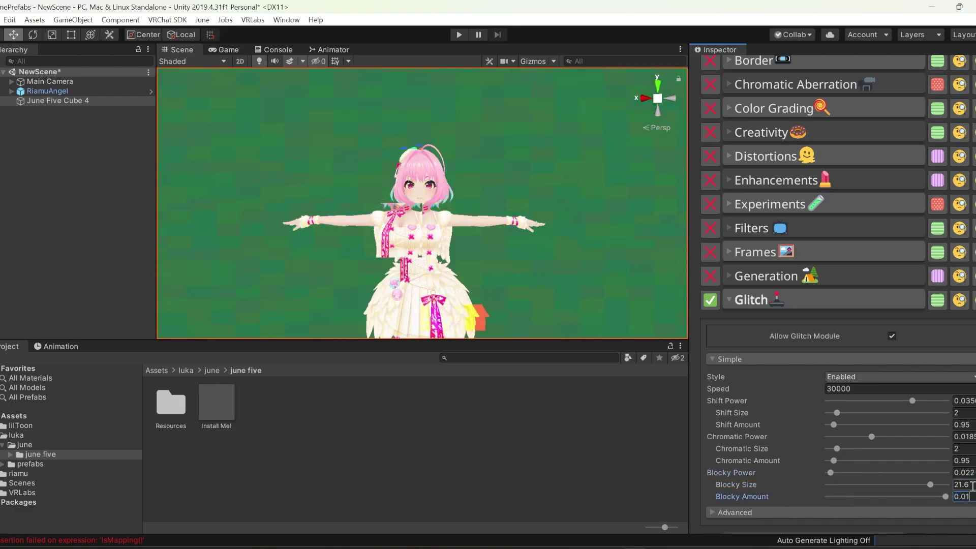
key(BackSpace)
key(BackSpace)
text(1)
key(BackSpace)
text(9)
key(BackSpace)
text(1)
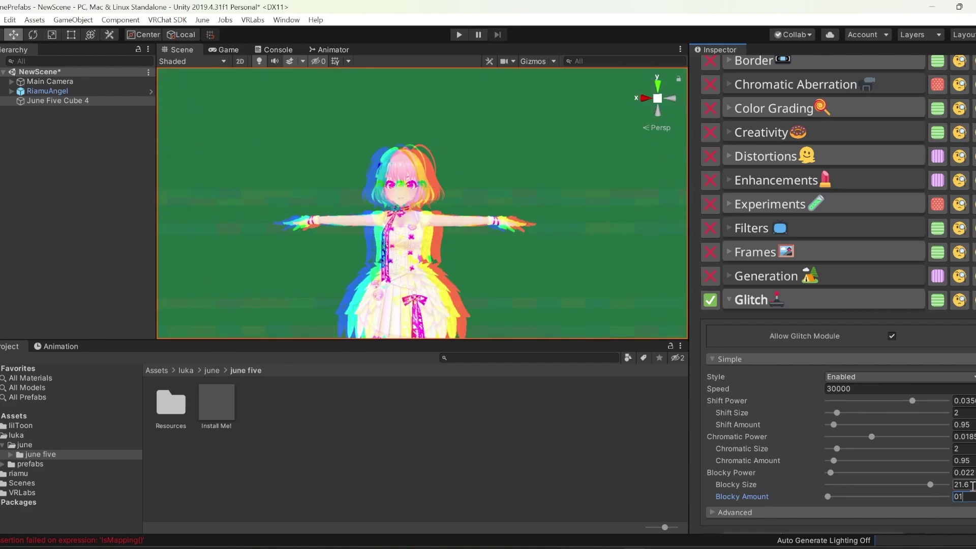
key(Return)
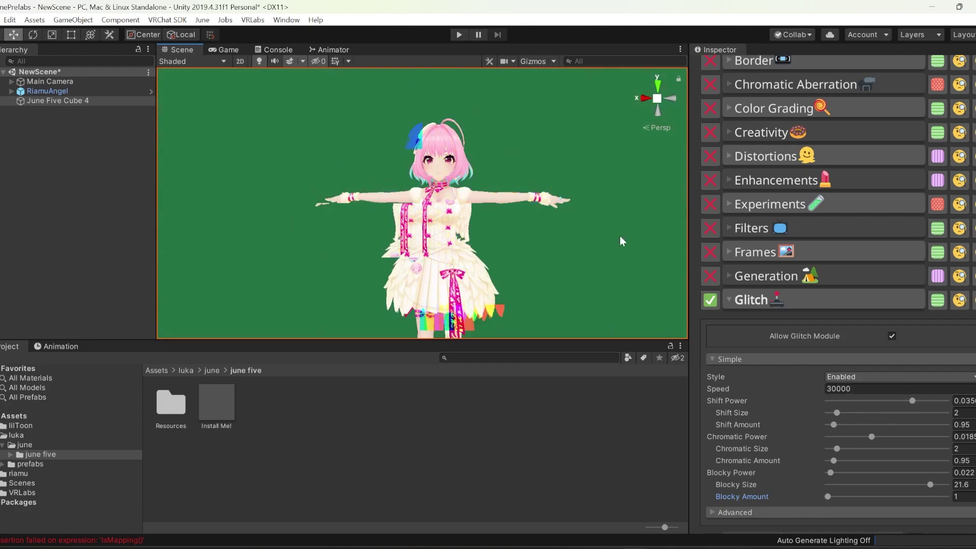
Step: Set the glitch's Chromatic Amount to about 0.91 and Chromatic Size to about 7.5
scroll(814, 274, down, 3)
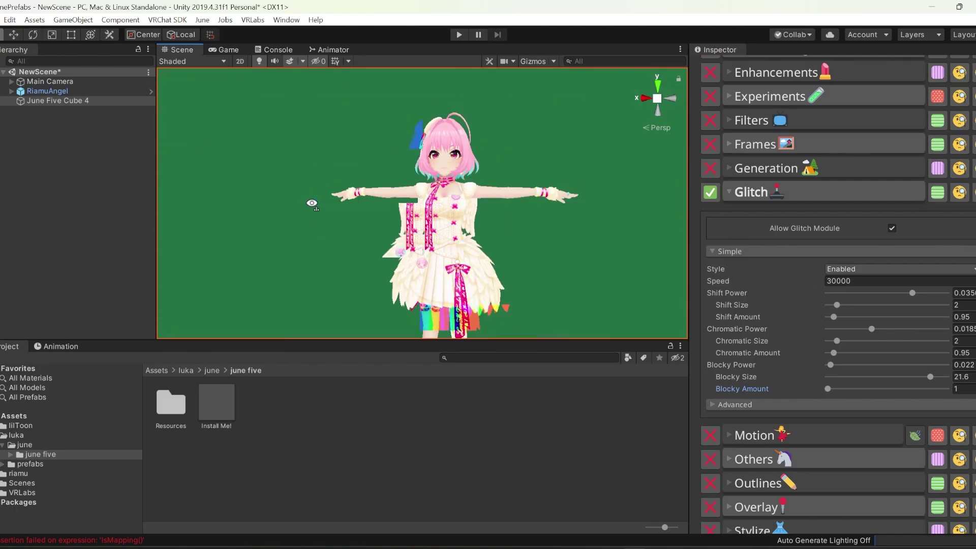
mouse_move(834, 352)
mouse_down()
mouse_move(899, 355)
mouse_move(839, 353)
mouse_move(829, 342)
mouse_move(940, 341)
mouse_move(863, 340)
mouse_up()
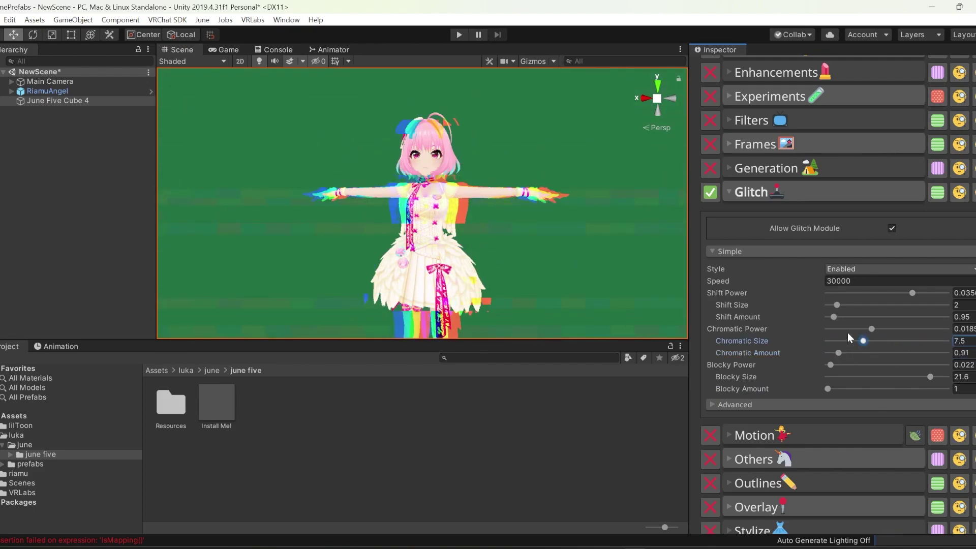